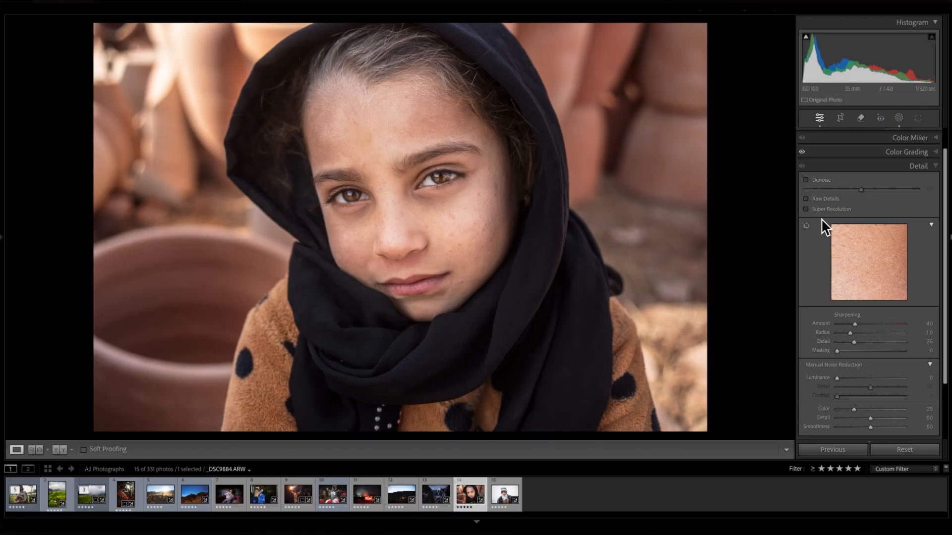
- Set the sharpening Amount to 80 with the eye magnified and compare the photo with the Detail adjustments off and on
scroll(817, 246, "down", 1)
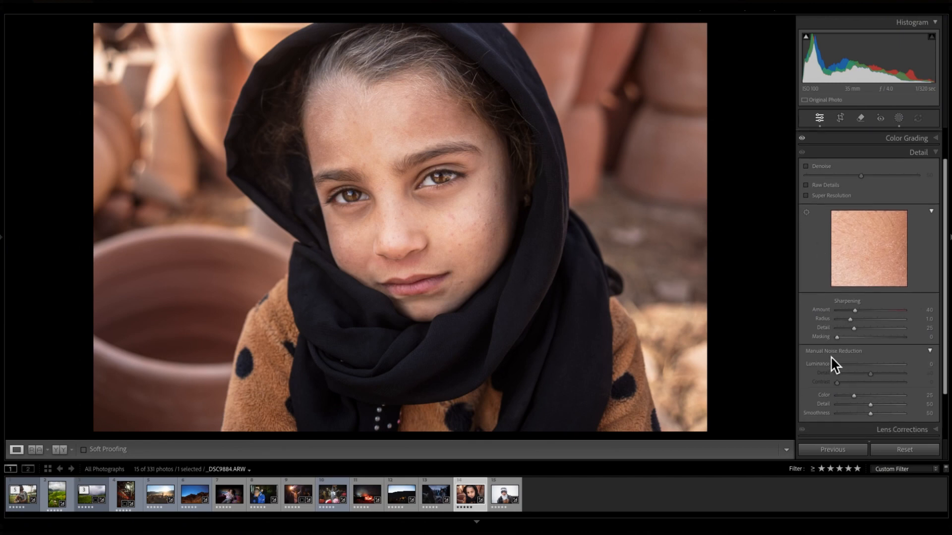
scroll(830, 353, "down", 1)
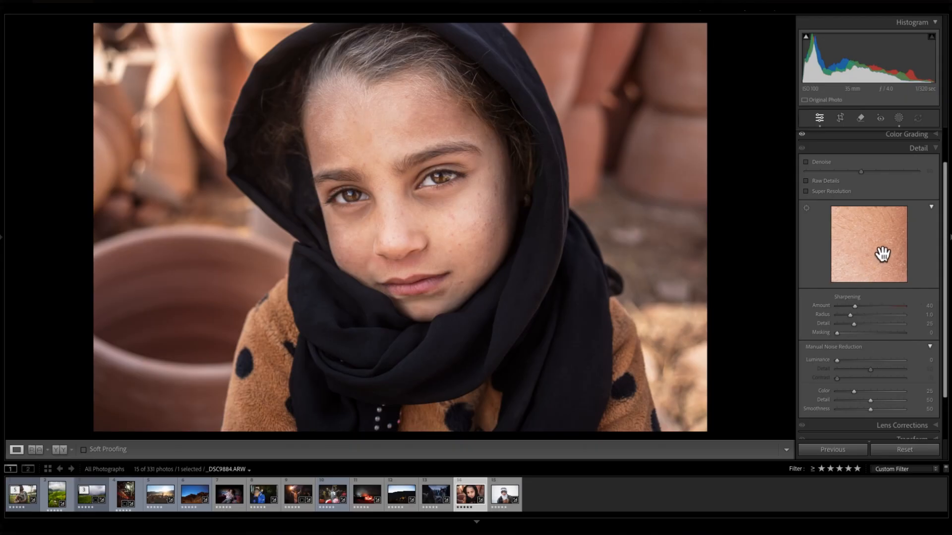
mouse_move(881, 254)
left_mouse_down()
mouse_move(886, 263)
mouse_move(896, 250)
mouse_move(857, 265)
mouse_move(884, 259)
left_mouse_up()
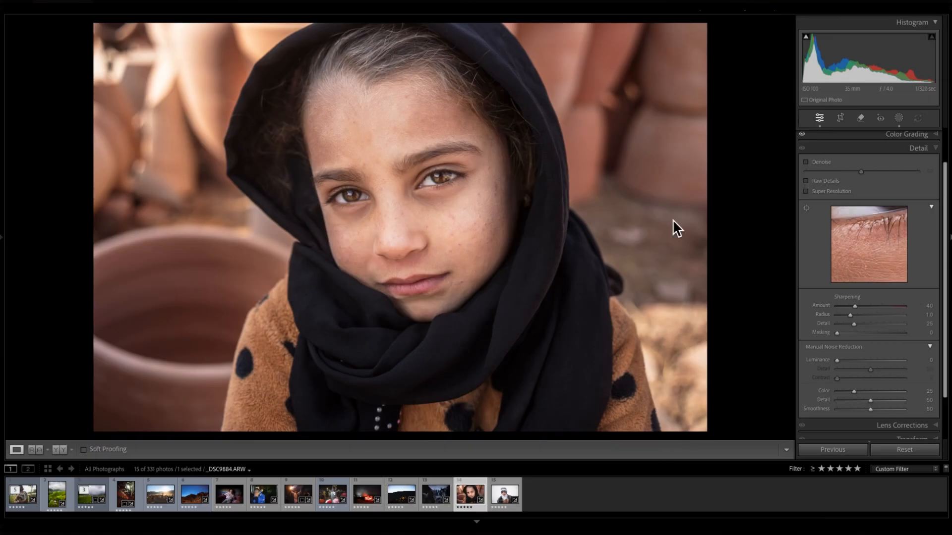
left_click(439, 206)
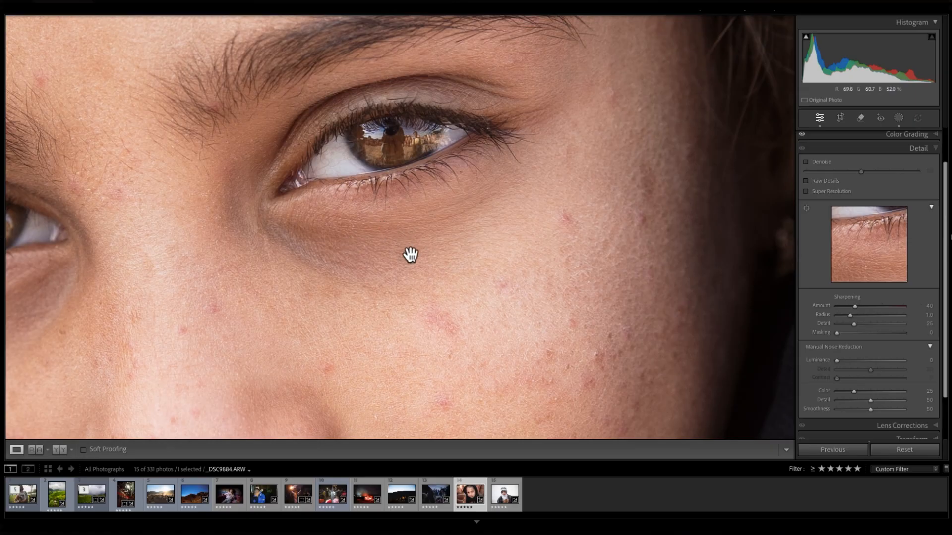
left_click(866, 307)
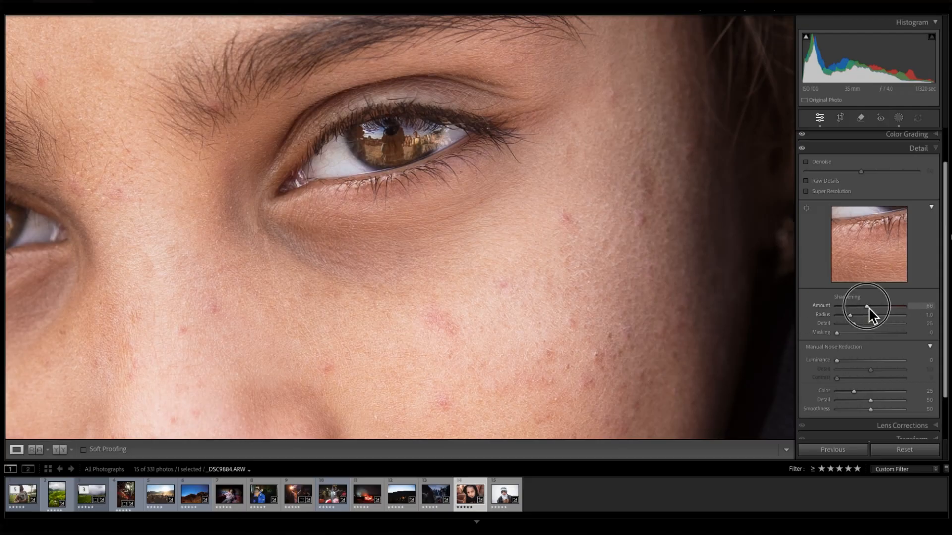
left_click_drag(877, 310, 876, 310)
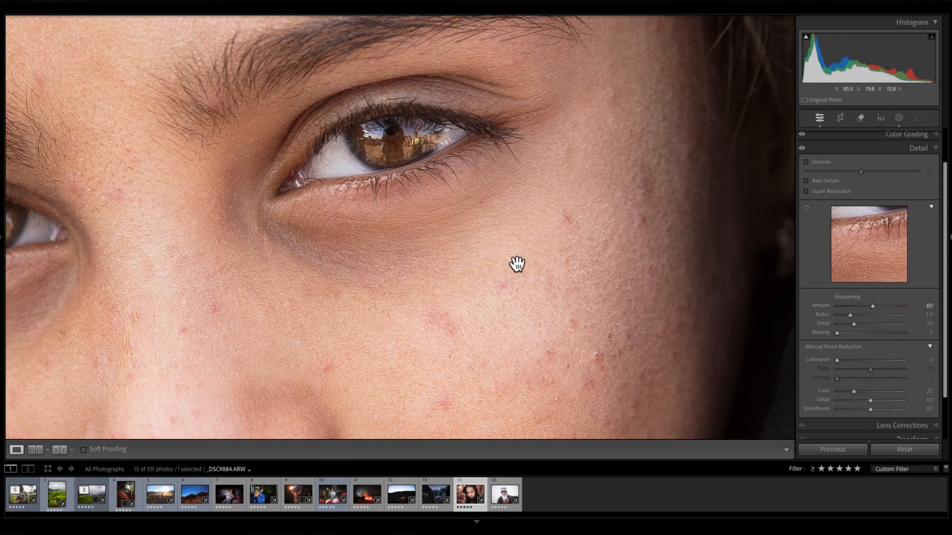
left_click(803, 149)
left_click(802, 148)
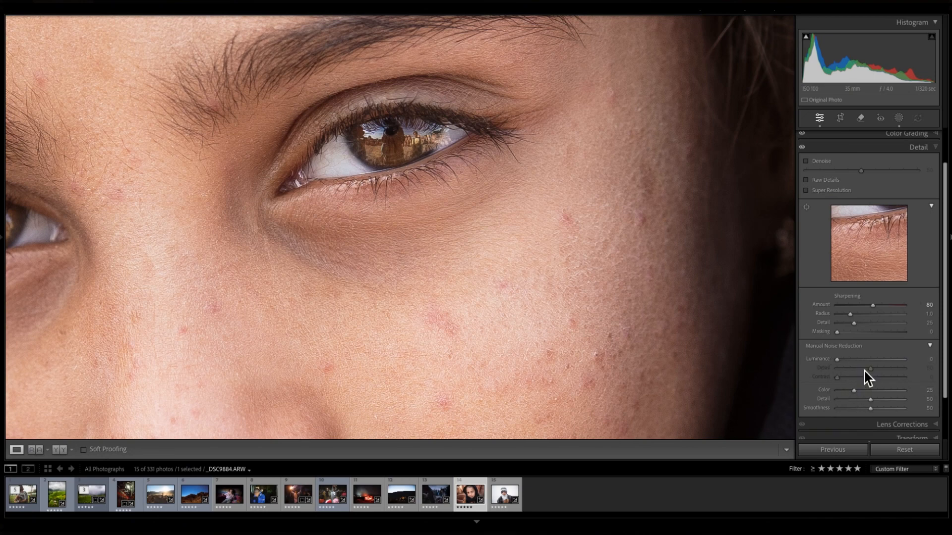
- Set the sharpening Radius to 1.5
scroll(874, 343, "up", 1)
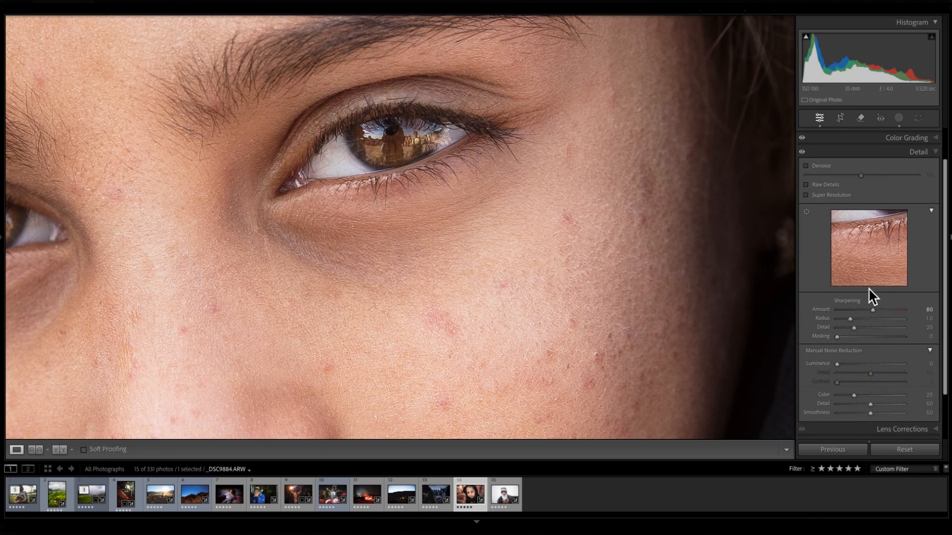
scroll(871, 271, "up", 1)
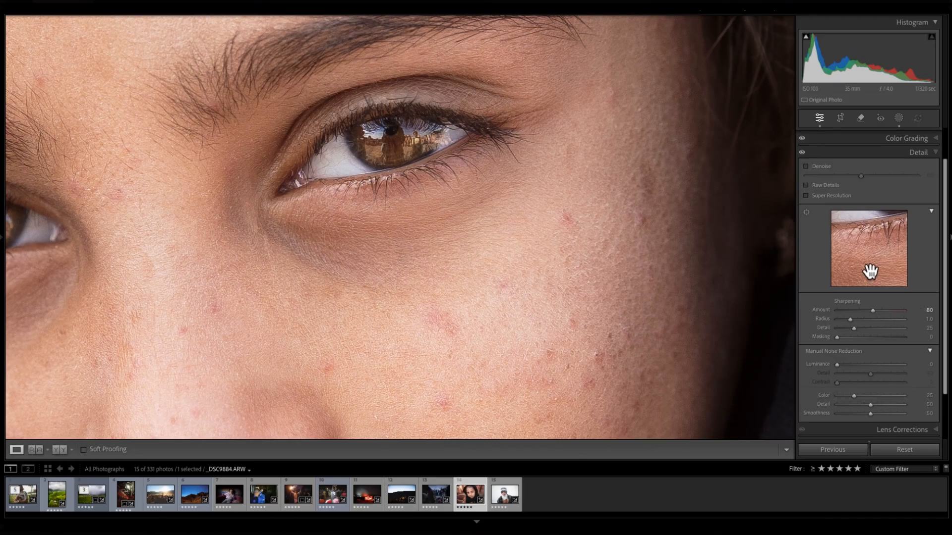
left_click(873, 313)
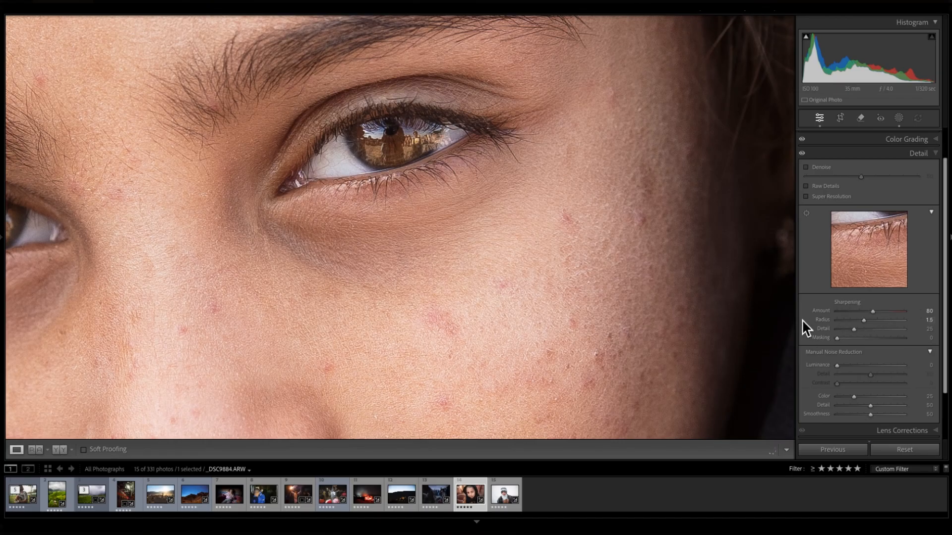
- Try a sharpening Detail value of 74 and centre the detail preview on the iris
left_click_drag(603, 298, 756, 326)
left_click_drag(574, 307, 503, 289)
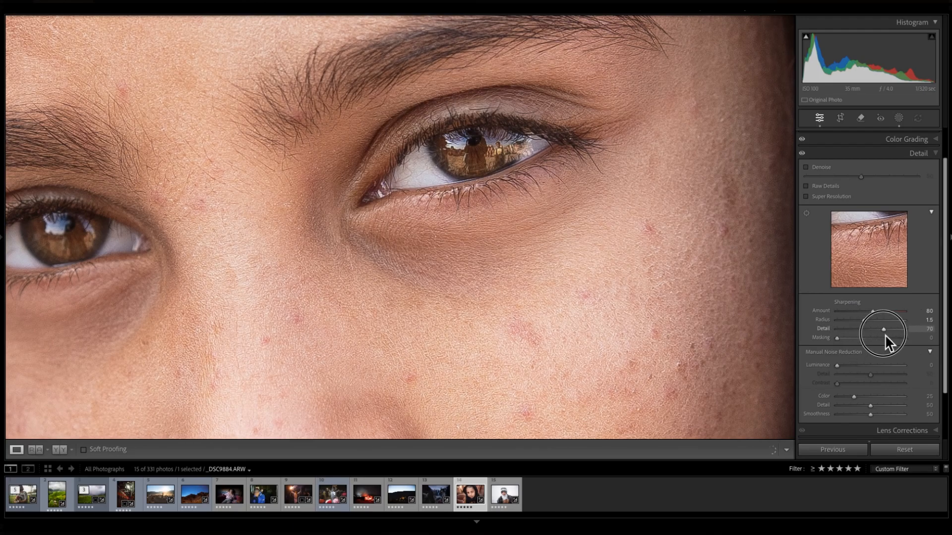
left_click_drag(886, 334, 885, 333)
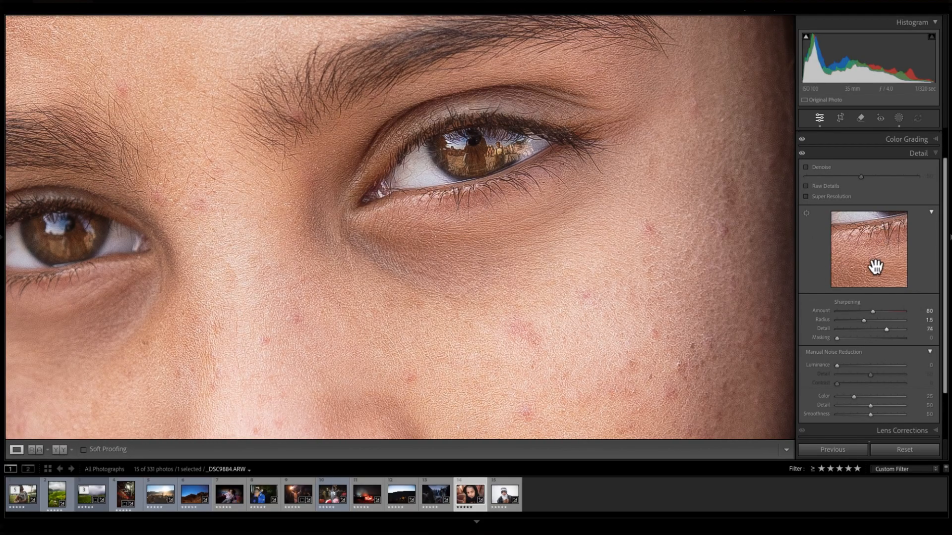
left_click_drag(552, 251, 469, 307)
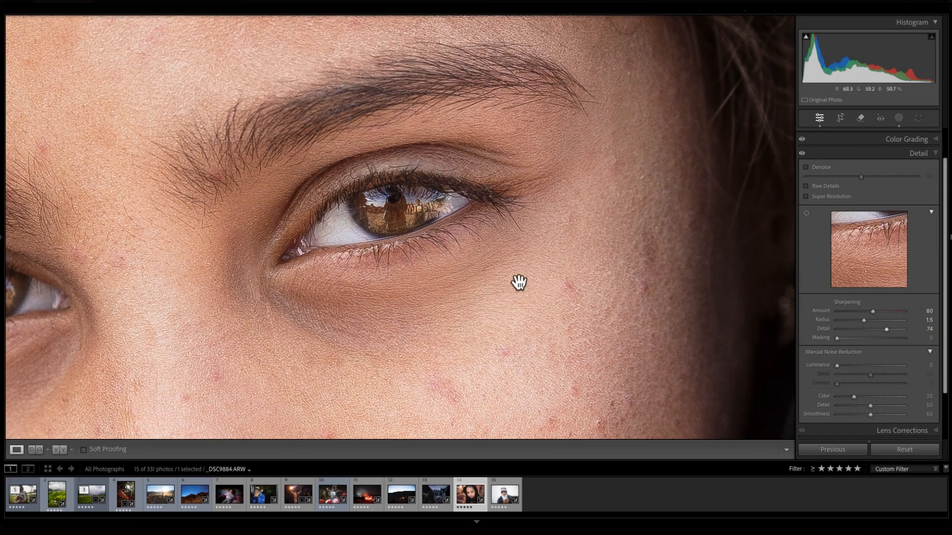
left_click(883, 271)
mouse_move(883, 271)
left_mouse_down()
mouse_move(884, 259)
mouse_move(839, 288)
mouse_move(868, 272)
mouse_move(852, 265)
mouse_move(879, 245)
mouse_move(894, 267)
left_mouse_up()
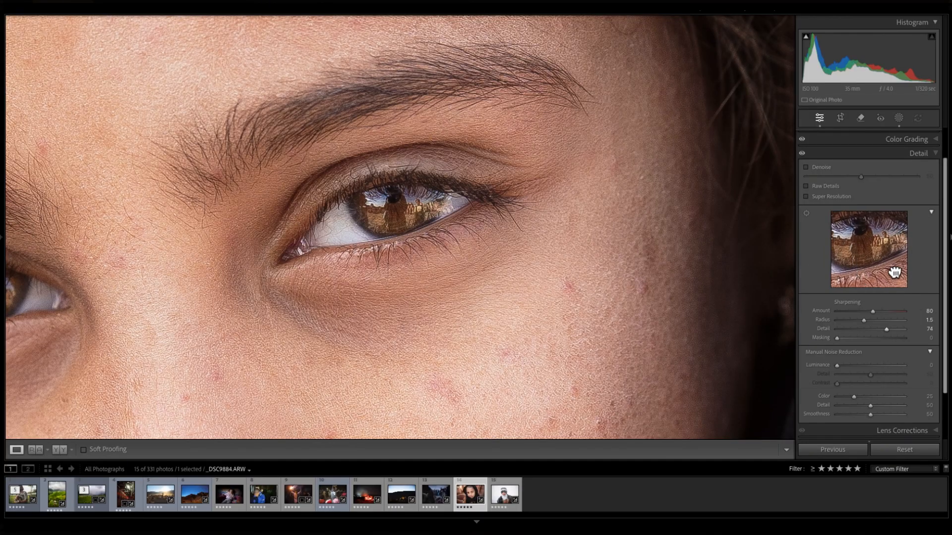
- Test lower and maximum sharpening Detail values, settling on 35
left_click(872, 330)
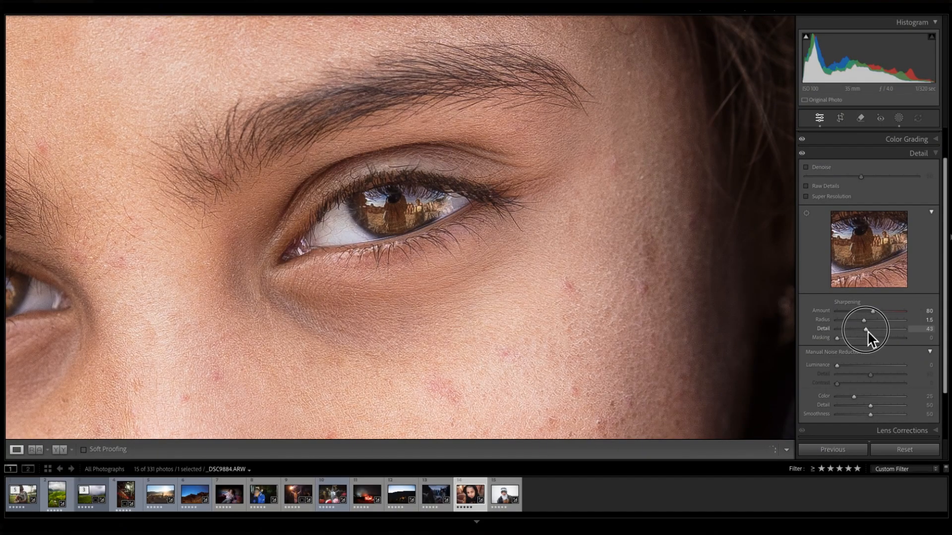
left_click_drag(866, 331, 867, 332)
left_click_drag(866, 330, 949, 326)
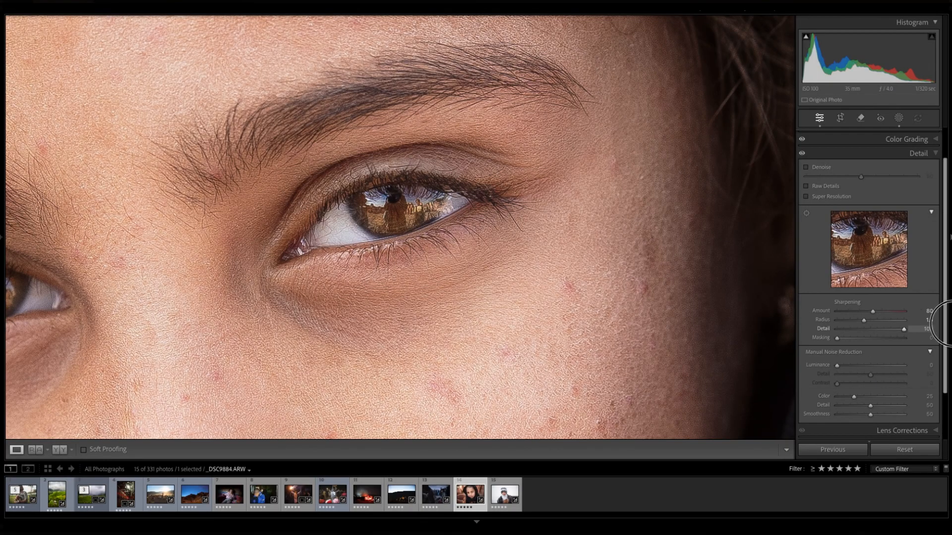
left_click_drag(930, 333, 888, 336)
- Set the sharpening Masking to 73, using the black-and-white edge mask over the whole portrait to judge it
left_click(473, 254)
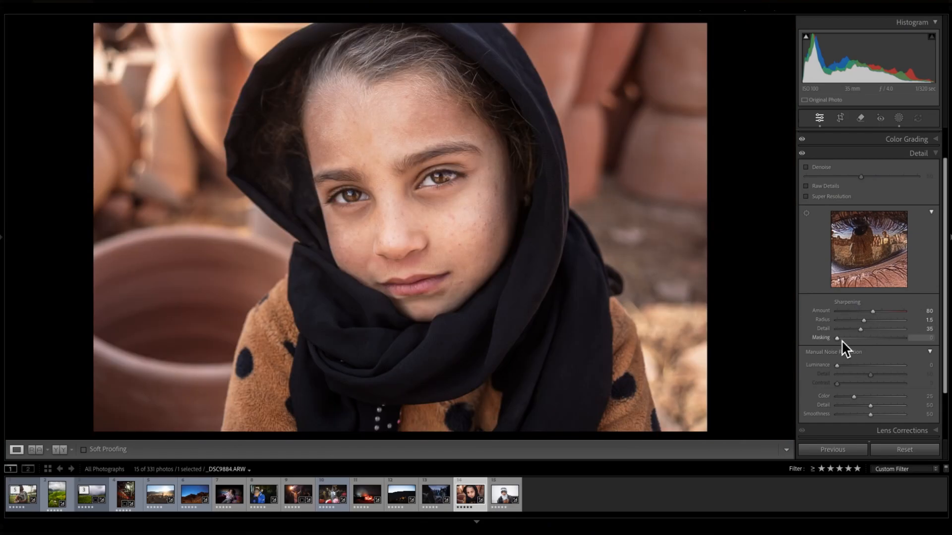
key("alt")
left_click_drag(840, 340, 879, 341)
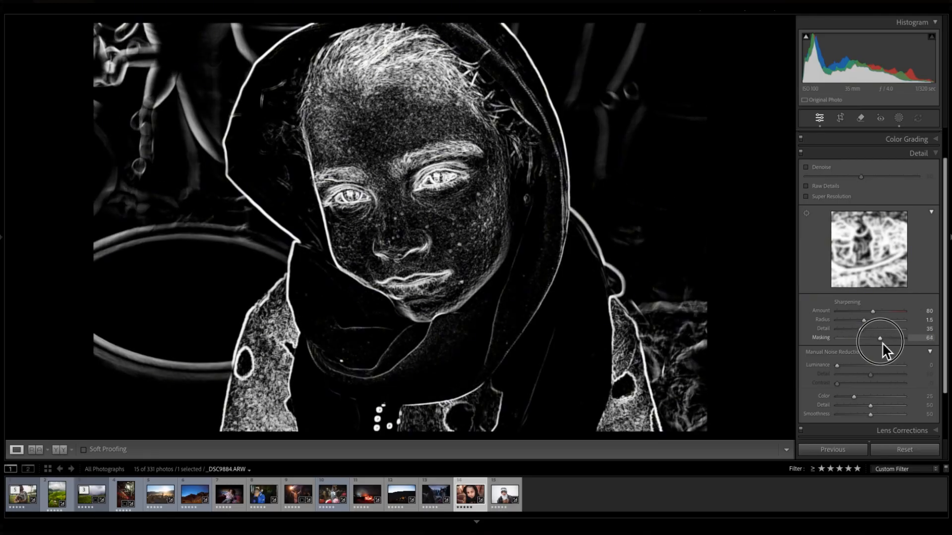
left_click_drag(882, 343, 882, 341)
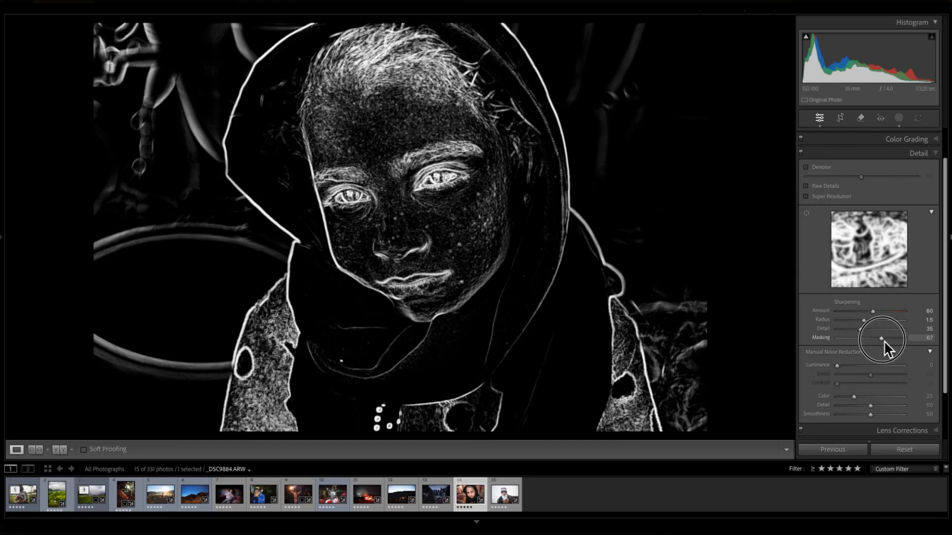
left_click_drag(883, 340, 887, 339)
left_click_drag(882, 338, 885, 338)
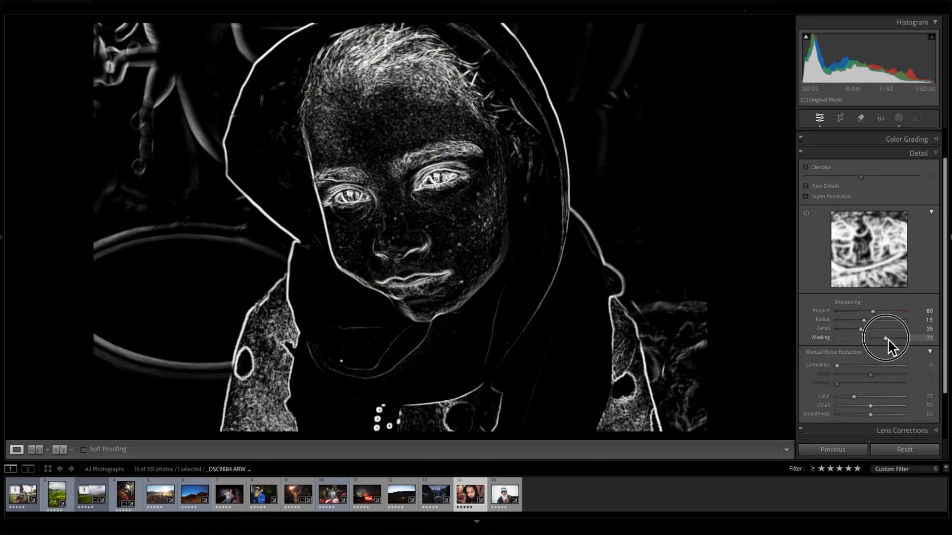
left_click_drag(888, 339, 886, 338)
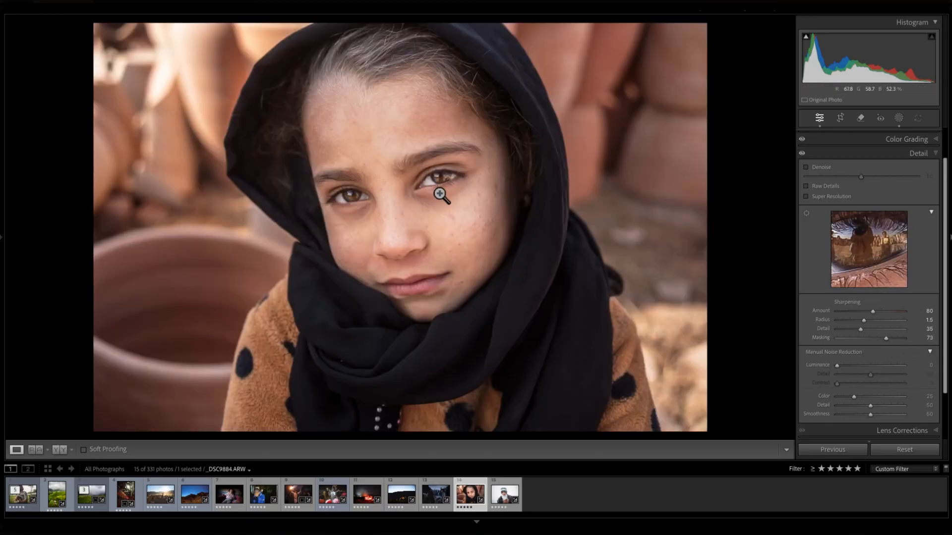
- Compare the magnified eye and cheek with the Detail adjustments off and on
left_click(440, 194)
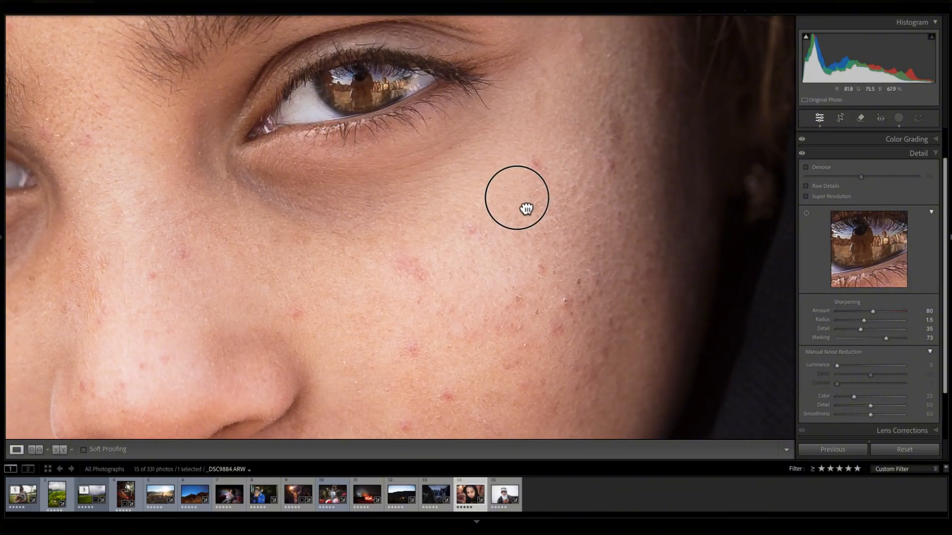
left_click_drag(525, 206, 597, 263)
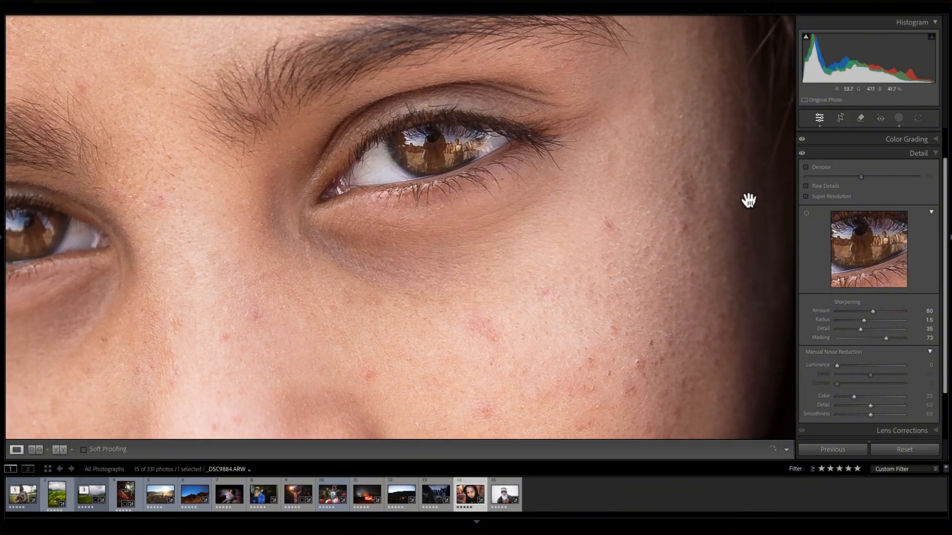
left_click(803, 154)
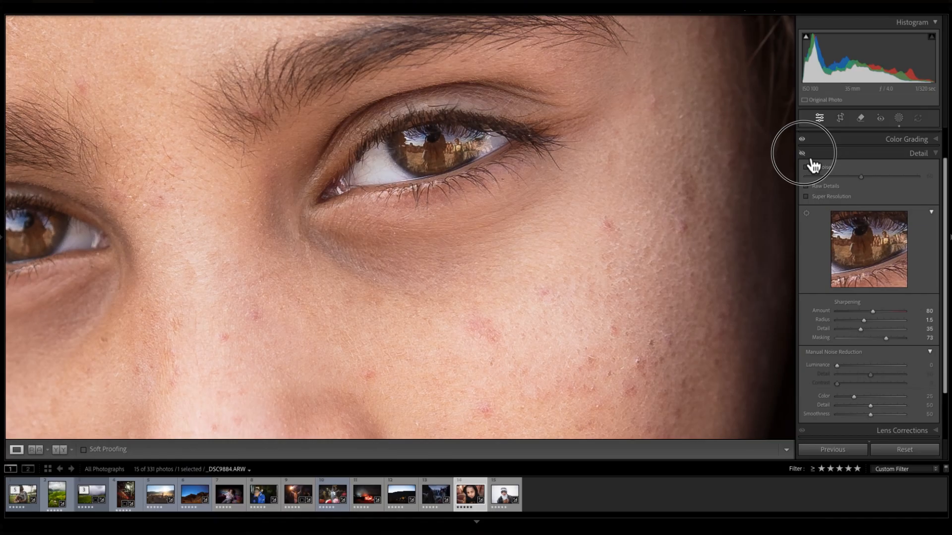
left_click(803, 154)
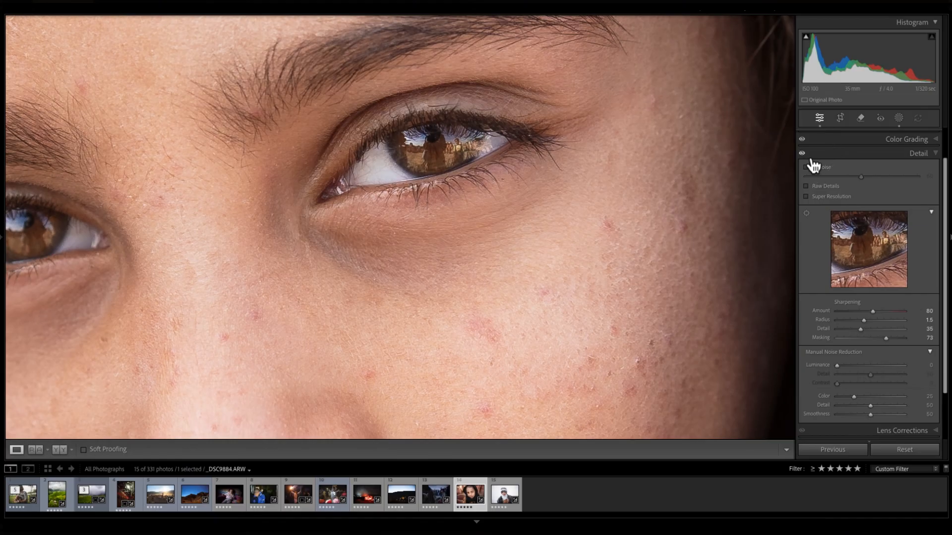
left_click(803, 154)
left_click(803, 154)
- Set the sharpening Masking to 69 and compare both eyes and brows with the Detail adjustments off and on
left_click_drag(461, 257, 561, 250)
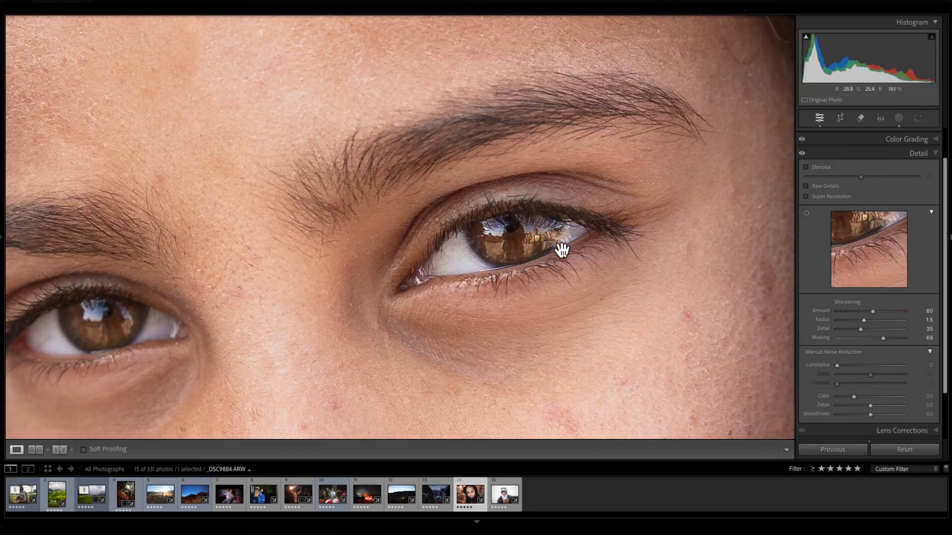
left_click(802, 153)
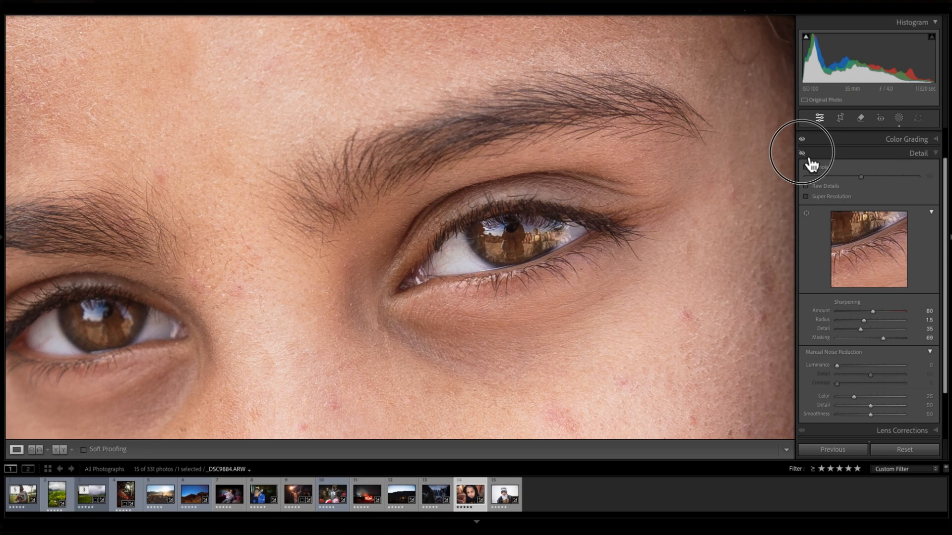
left_click(803, 153)
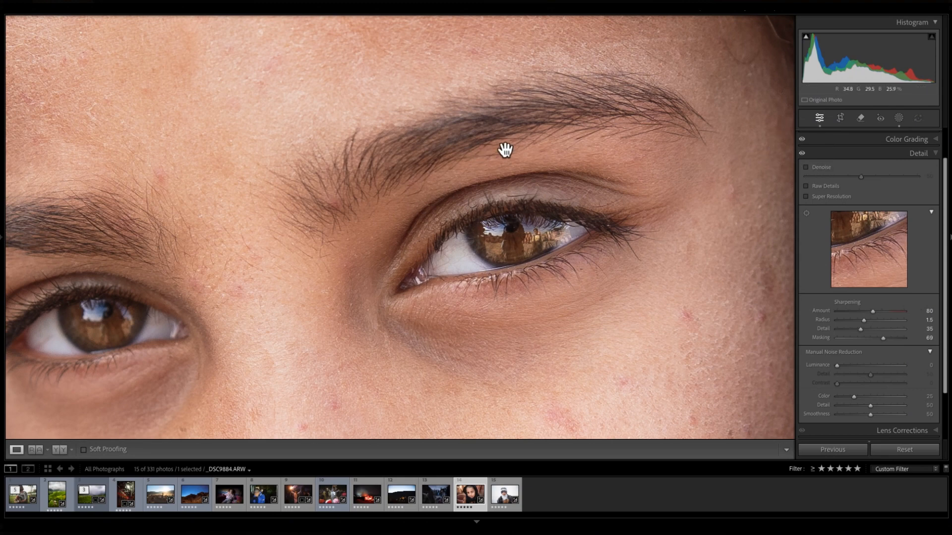
left_click_drag(628, 242, 501, 132)
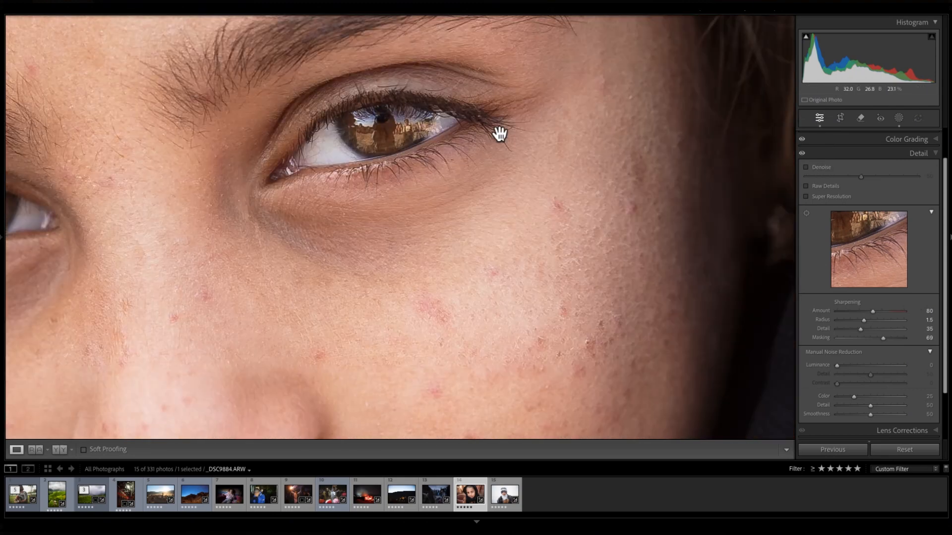
- Examine the sharpening on the hairline and scarf edge with the Detail adjustments off and on, ending at the full portrait view
left_click(513, 185)
left_click(391, 99)
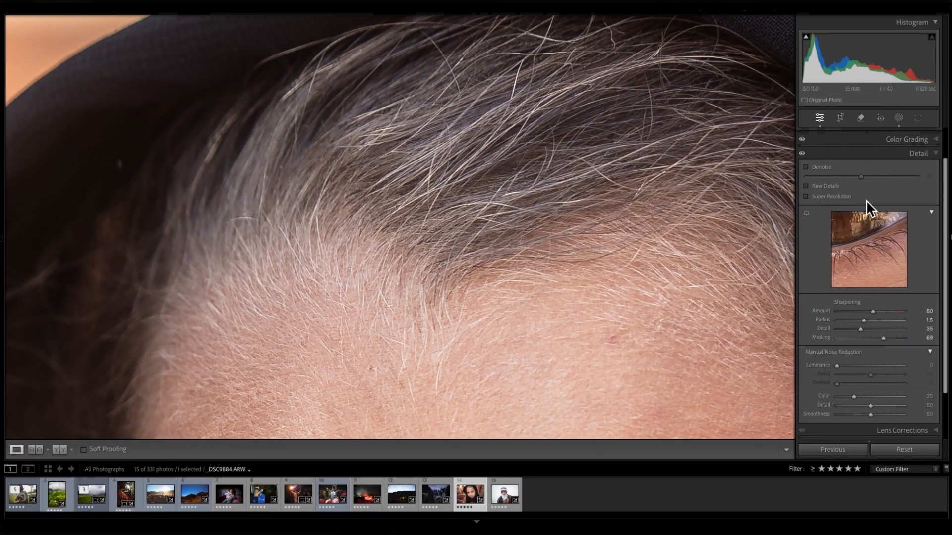
left_click(803, 154)
left_click_drag(619, 141, 537, 193)
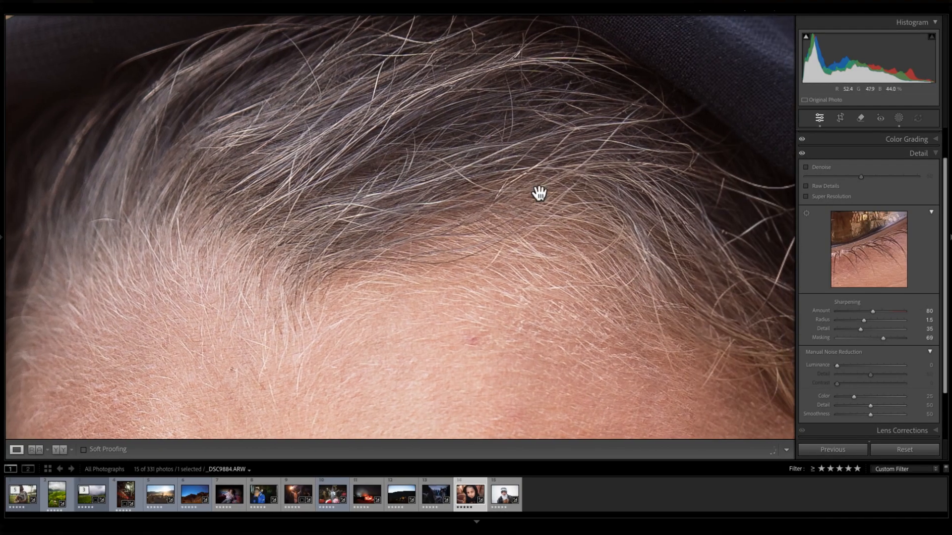
left_click(597, 200)
left_click_drag(548, 153, 626, 343)
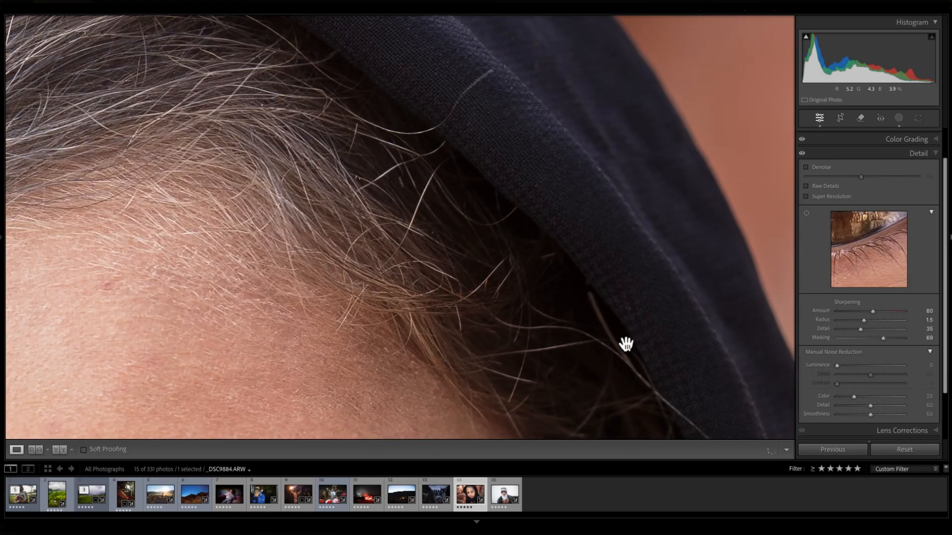
left_click_drag(516, 119, 633, 280)
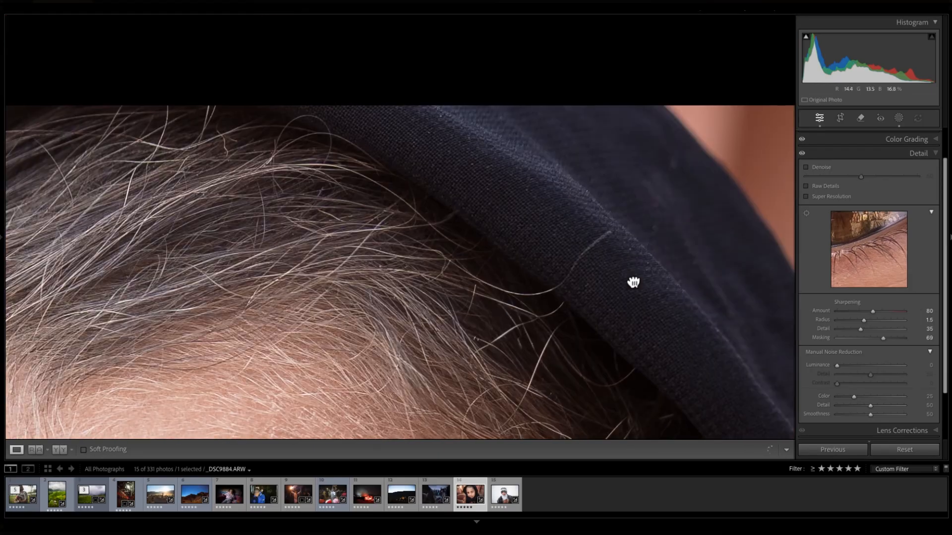
left_click(802, 154)
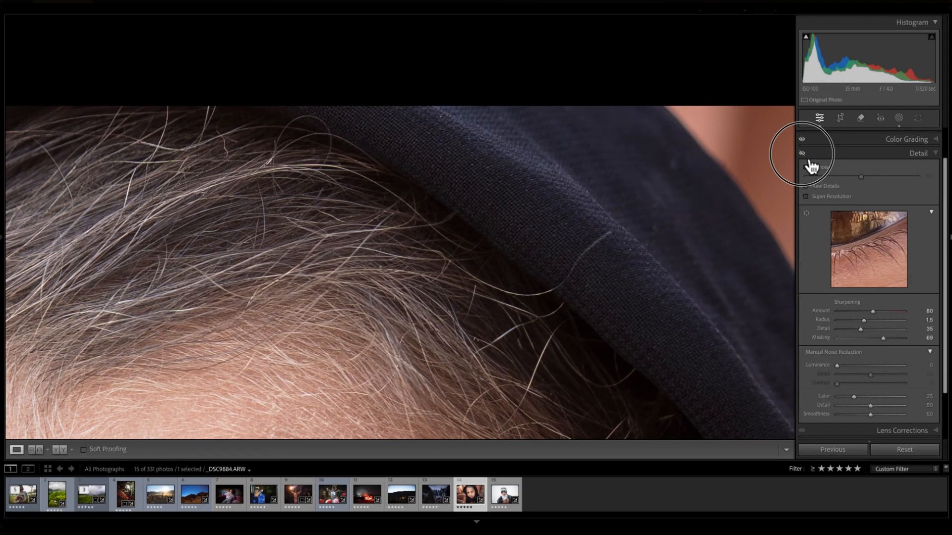
left_click(502, 267)
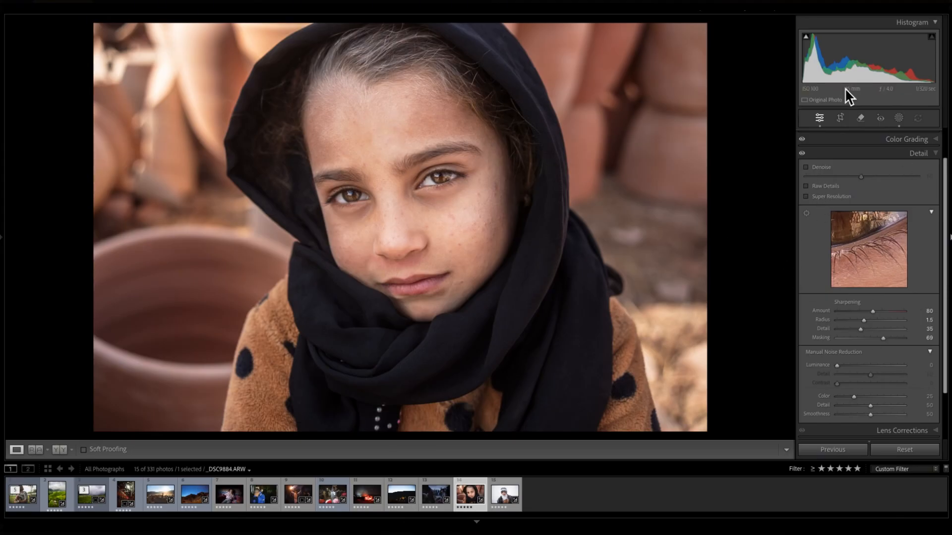
- Examine the sharpened eyes, cheek, nose and lips at high magnification, ending at the full portrait view
left_click(425, 204)
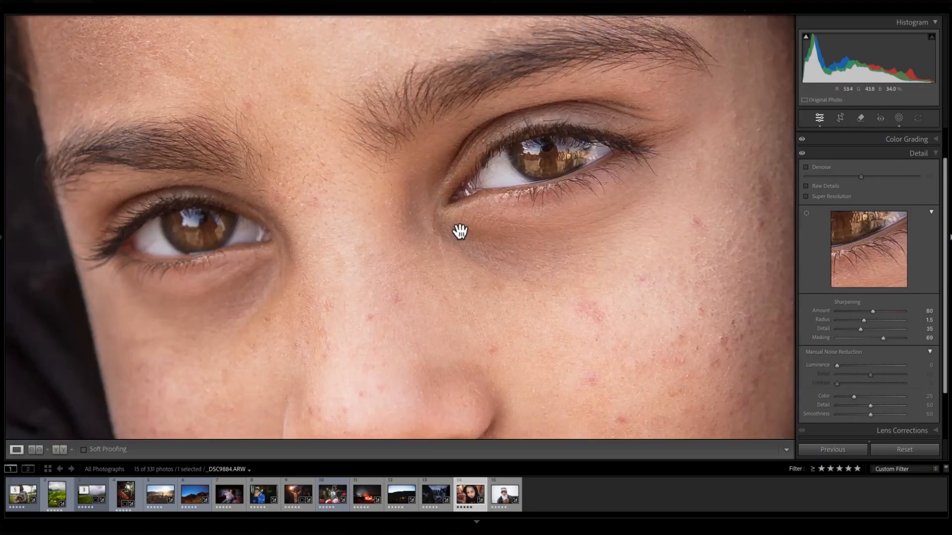
left_click_drag(608, 200, 544, 97)
left_click_drag(555, 244, 448, 204)
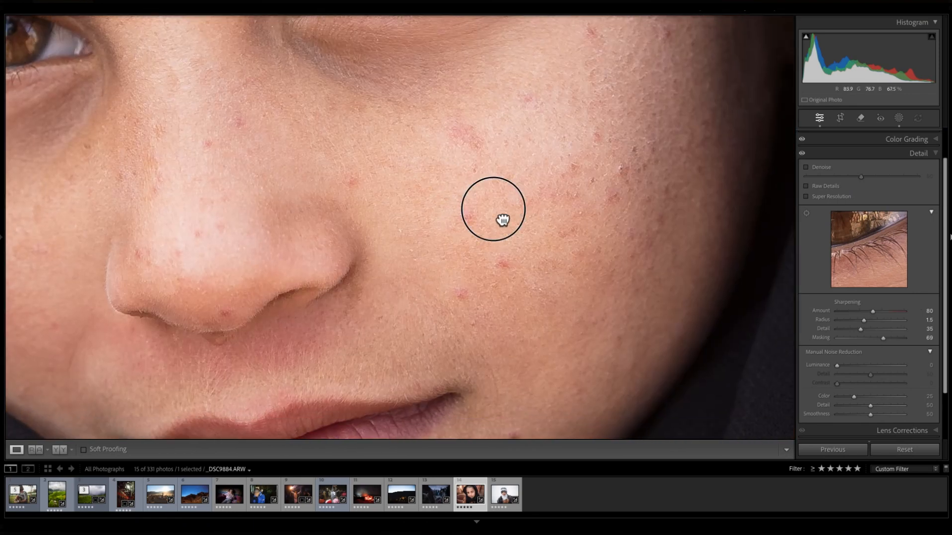
left_click_drag(500, 218, 466, 223)
left_click(464, 243)
left_click(436, 283)
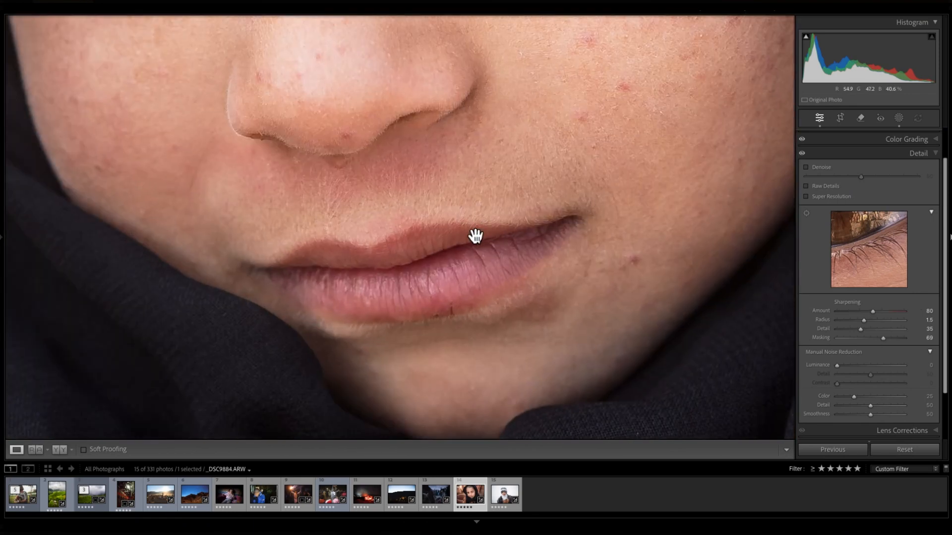
left_click(506, 237)
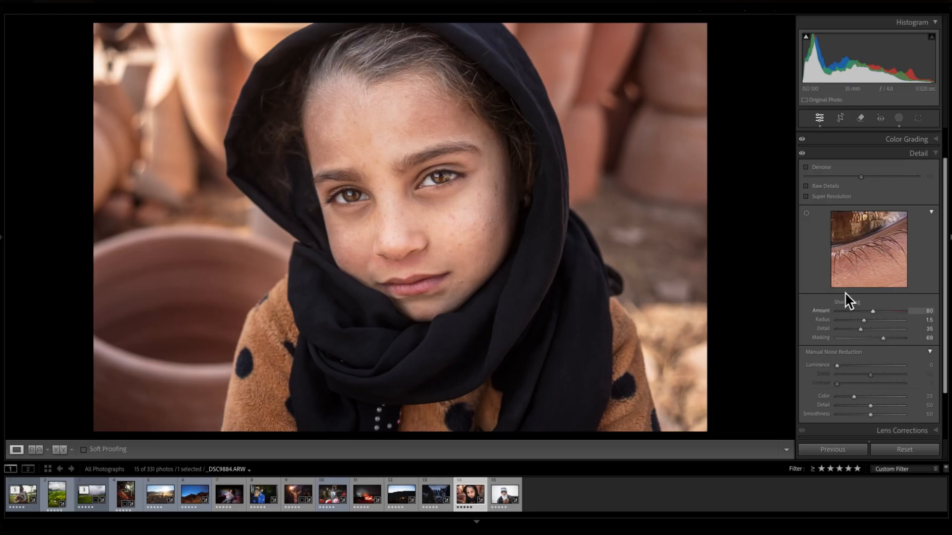
- Set the sharpening Amount to 90, checking the magnified eyes and cheek before and after the change
left_click(802, 153)
left_click(424, 192)
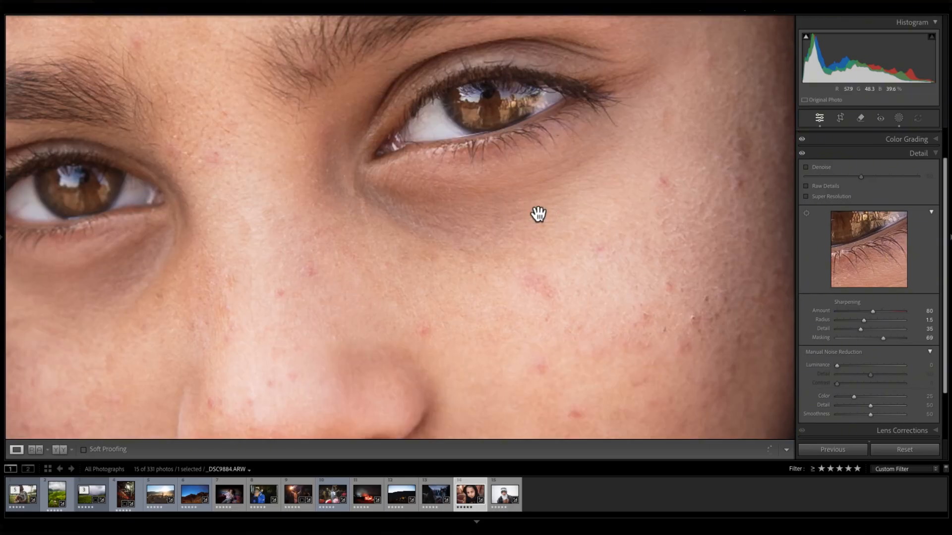
left_click(463, 212)
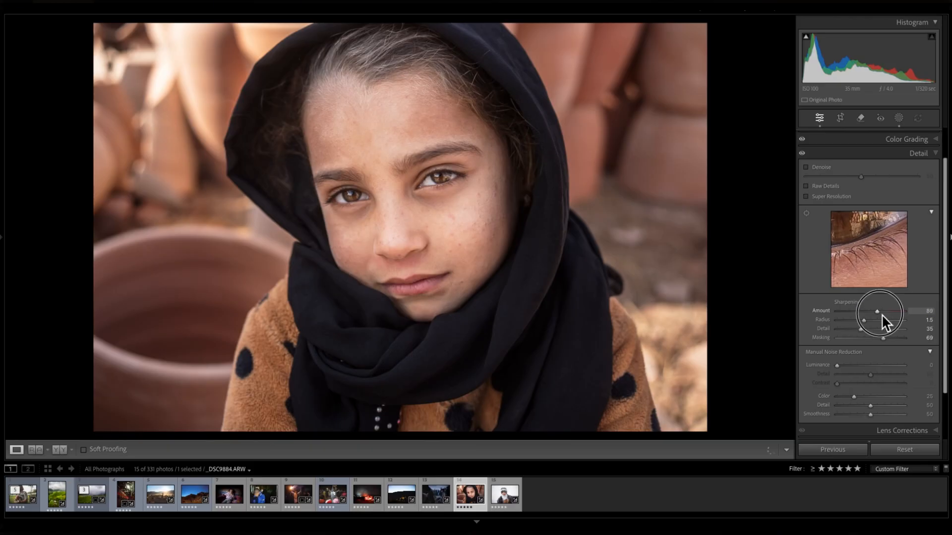
left_click(449, 188)
left_click_drag(491, 266, 421, 75)
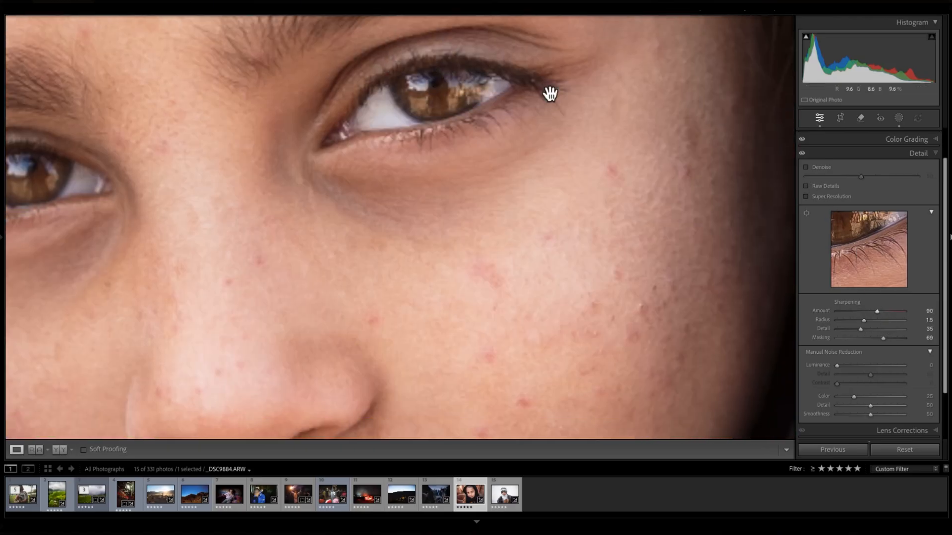
- Compare the magnified eye and cheek with the Detail adjustments off and on at the new Amount, ending at the full portrait
left_click(802, 154)
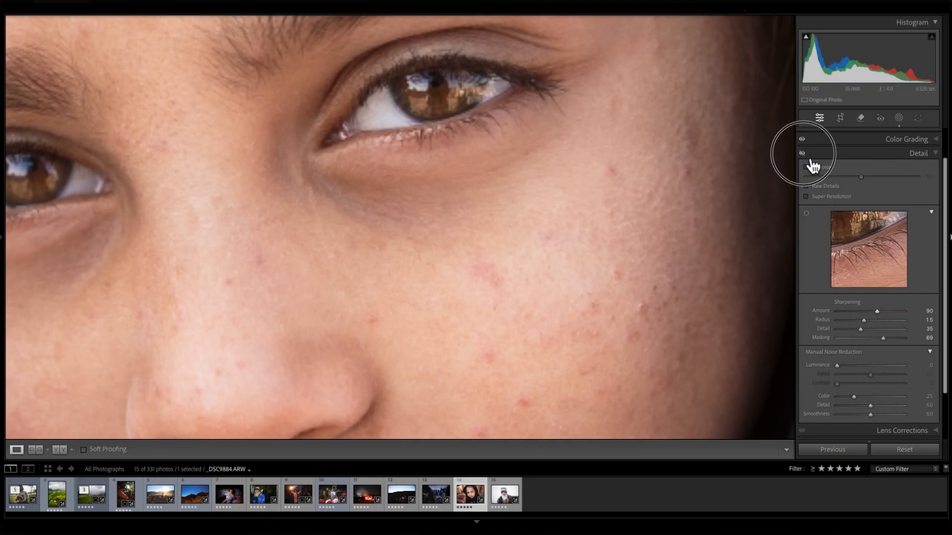
left_click(802, 154)
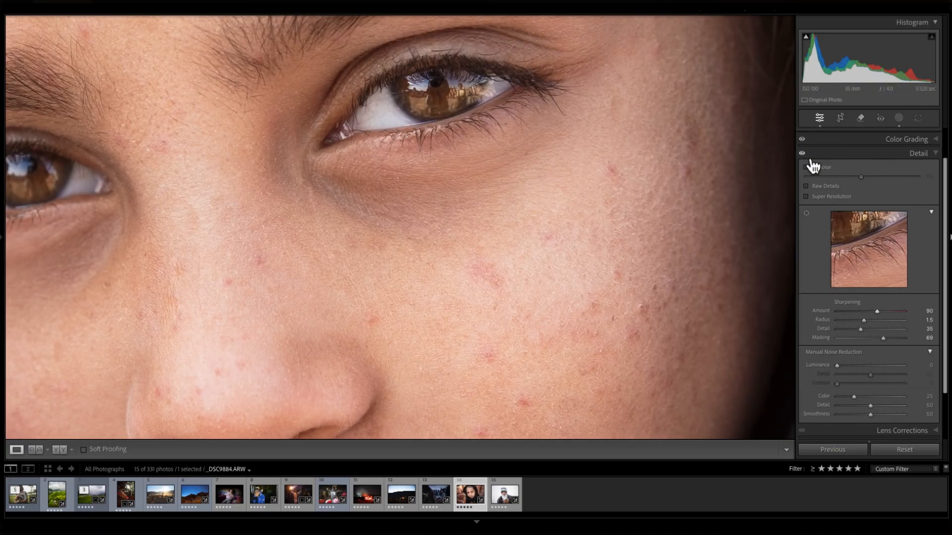
left_click(802, 154)
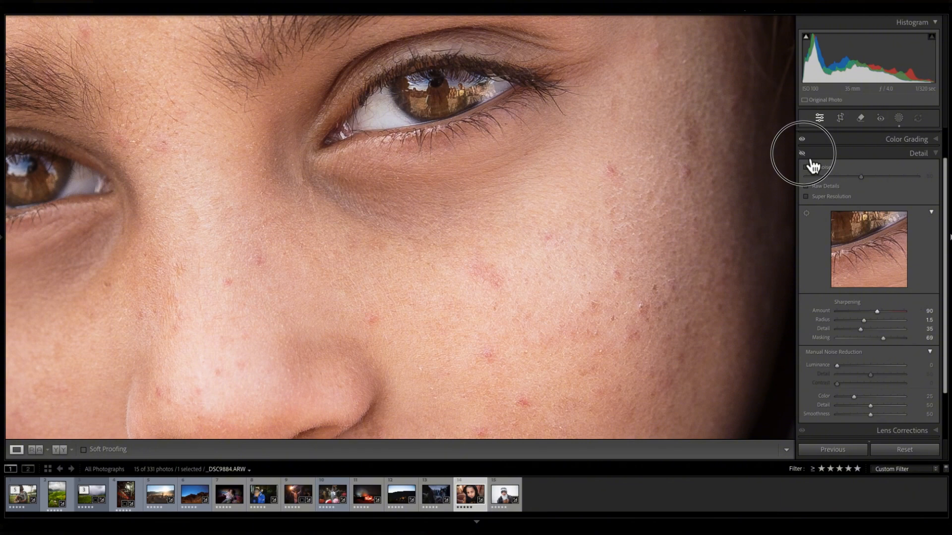
left_click(803, 154)
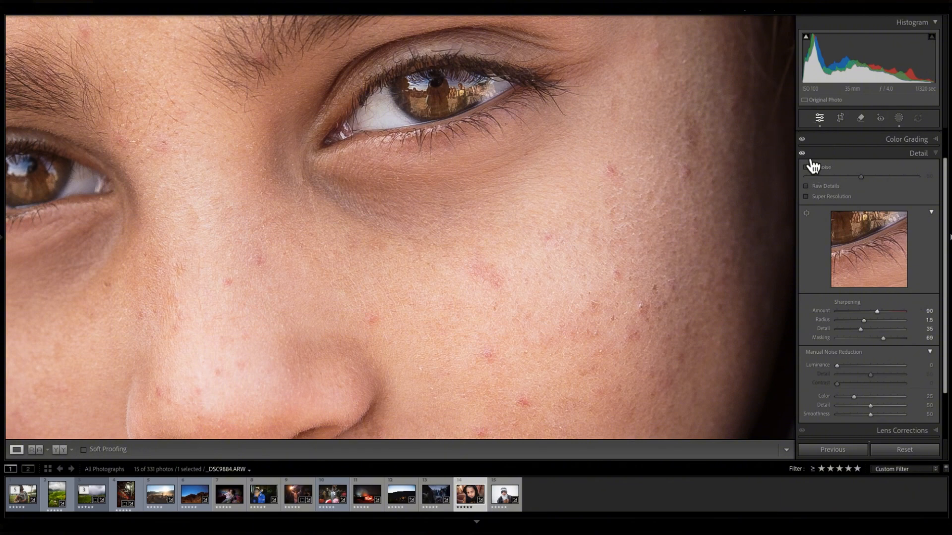
left_click_drag(451, 196, 465, 170)
left_click(513, 205)
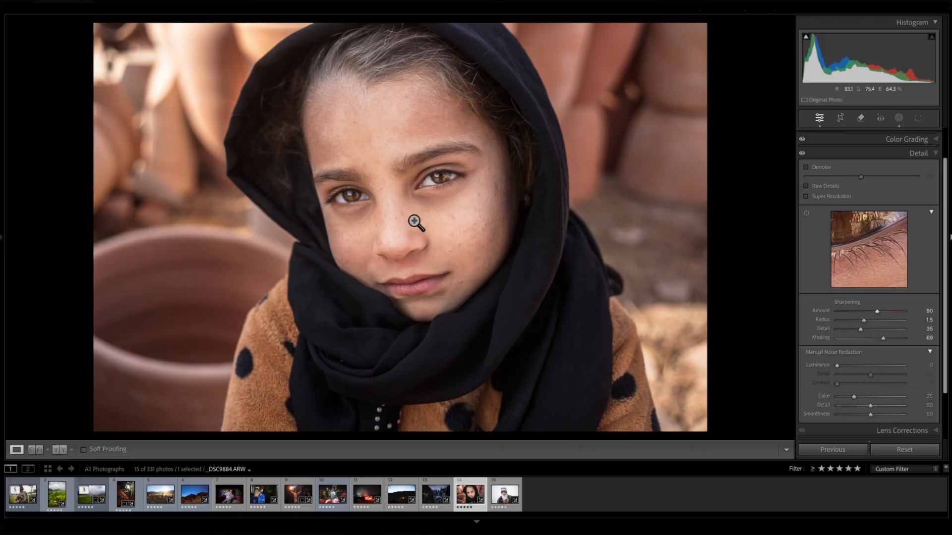
- Inspect the brows, lashes and surrounding skin once more at high magnification, ending at the full portrait view
left_click(438, 205)
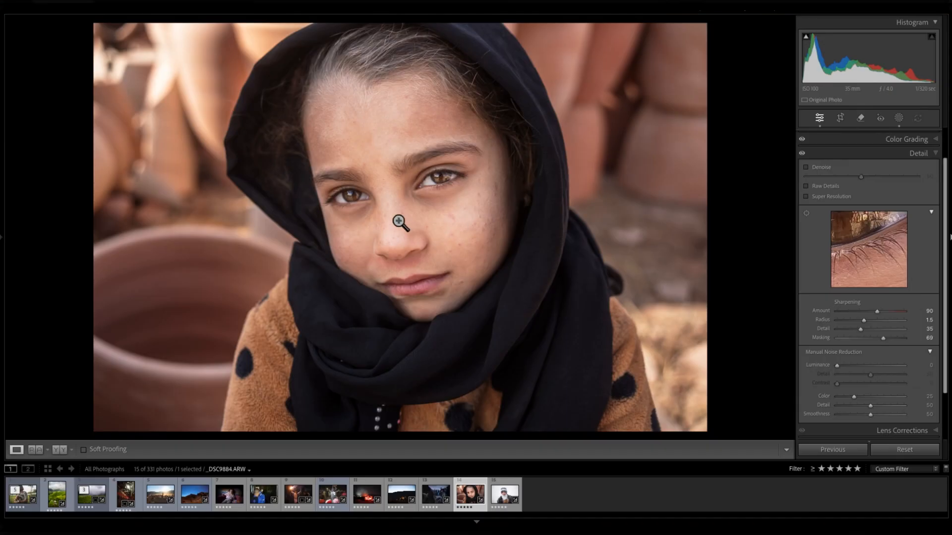
left_click(430, 181)
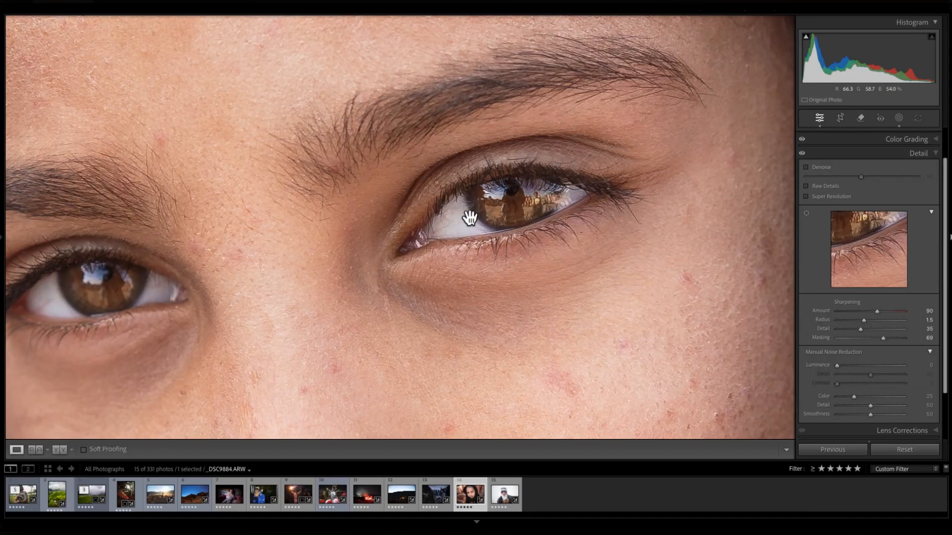
left_click_drag(546, 308, 468, 247)
left_click(512, 310)
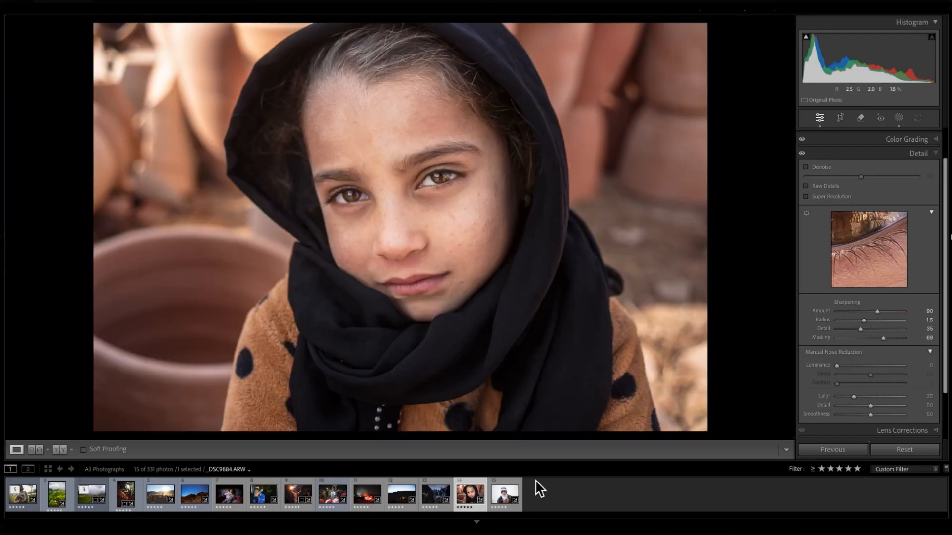
- Open _DSC4095.ARW, the low-light photo of the child in the camouflage hood, and magnify the child's head and jacket
left_click(498, 494)
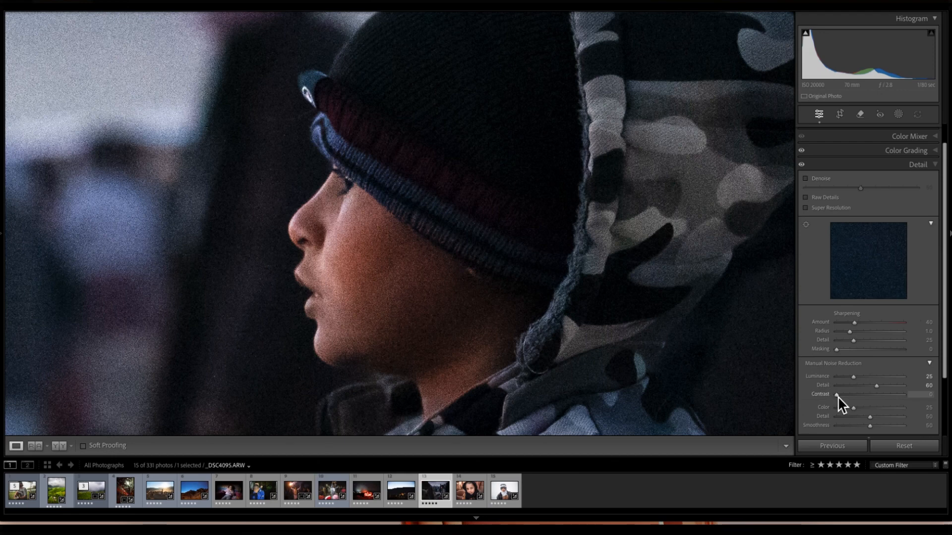
left_click(592, 317)
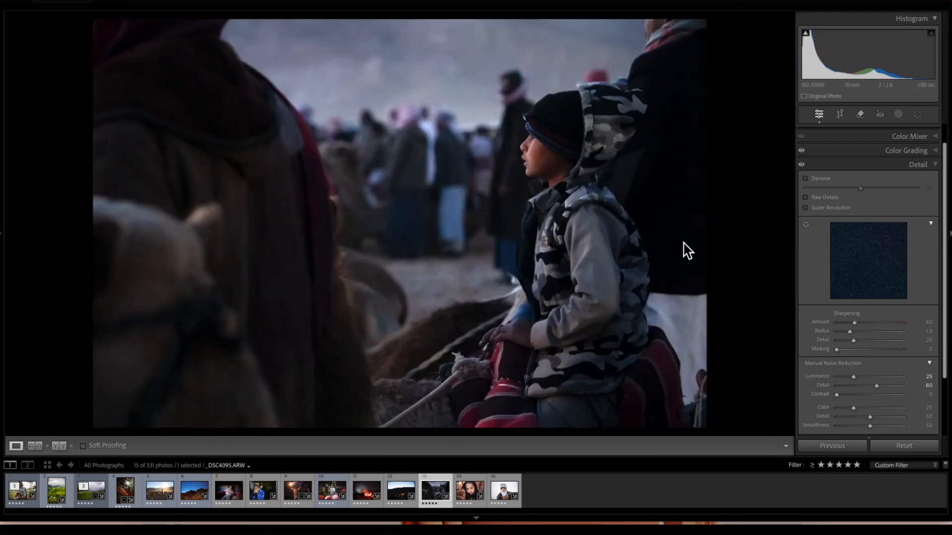
left_click(613, 170)
left_click_drag(420, 298, 480, 245)
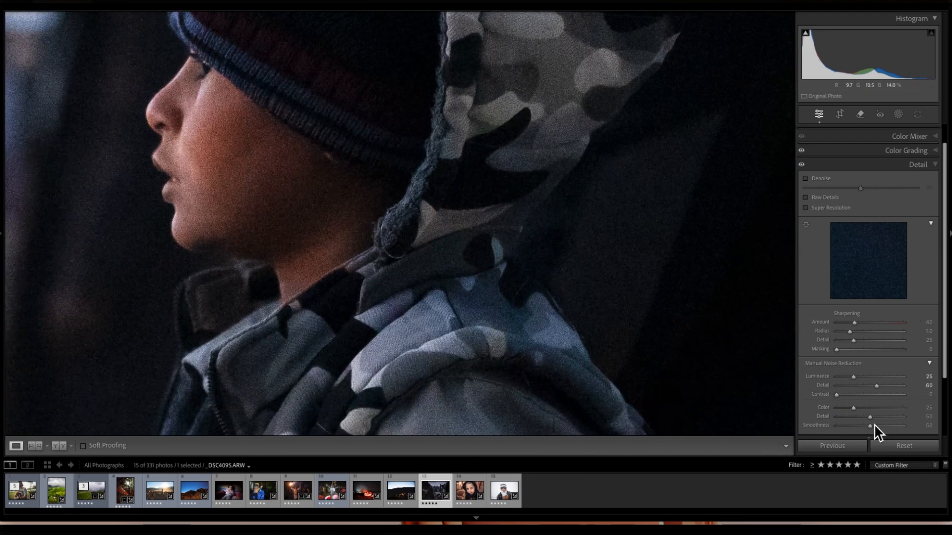
- Set the luminance noise reduction Contrast to 43 while judging the child's face and hood
left_click_drag(865, 395, 901, 409)
left_click_drag(800, 401, 871, 400)
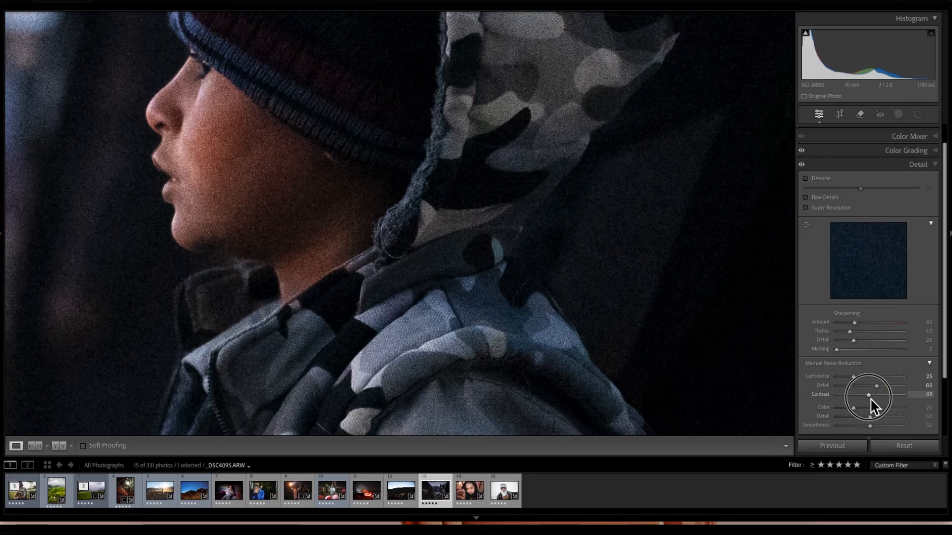
left_click_drag(866, 396, 864, 395)
- Examine the remaining noise across the dark foreground robes, blurred crowd, camouflage hood and deep shadows, ending at the full photo view
left_click(612, 285)
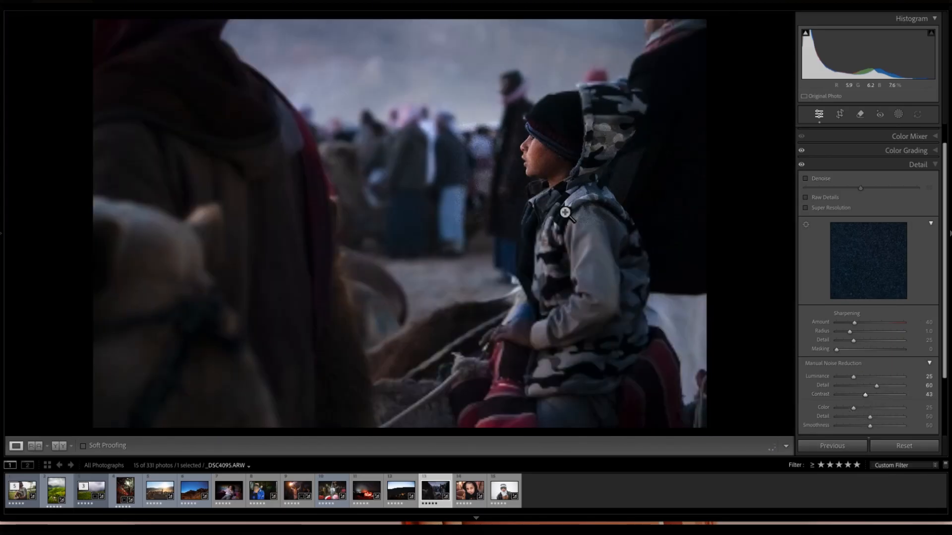
left_click(225, 237)
left_click_drag(317, 218, 411, 220)
left_click_drag(528, 154, 264, 176)
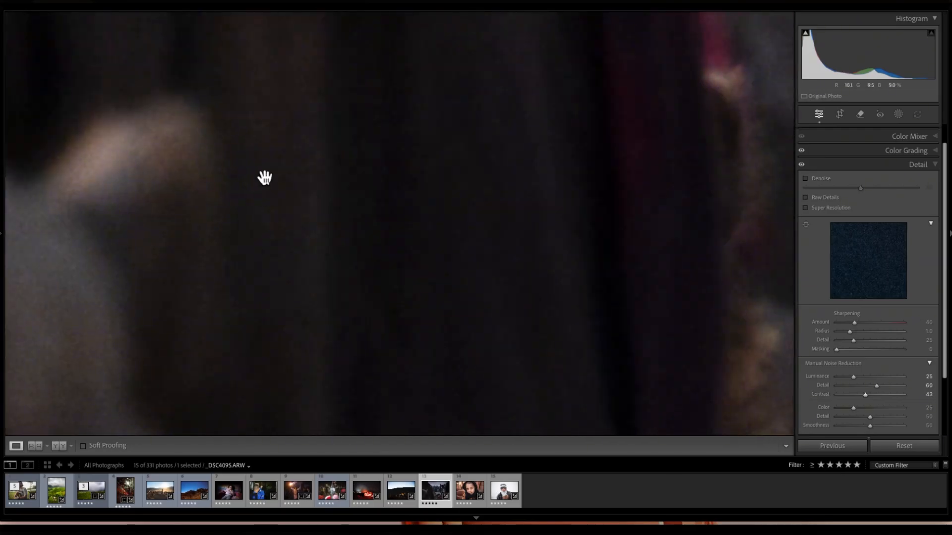
left_click_drag(447, 67, 309, 298)
left_click_drag(702, 287, 430, 222)
left_click_drag(535, 209, 189, 218)
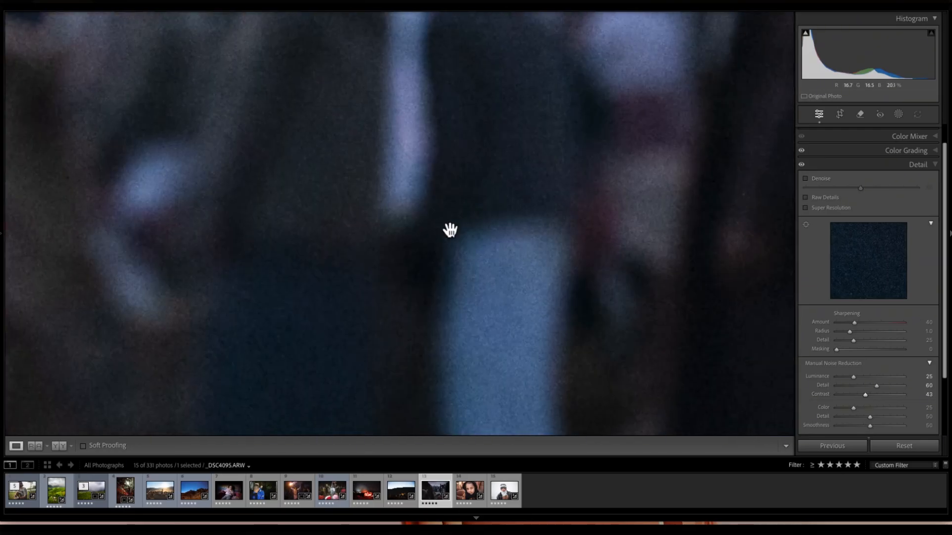
left_click_drag(686, 213, 270, 248)
left_click_drag(625, 241, 301, 299)
left_click_drag(520, 221, 529, 276)
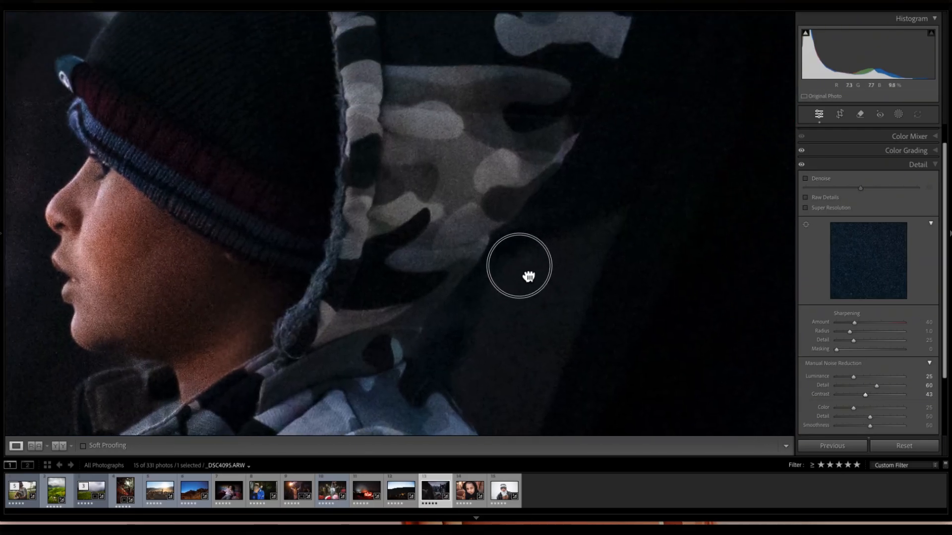
left_click_drag(470, 271, 317, 171)
left_click_drag(440, 241, 312, 222)
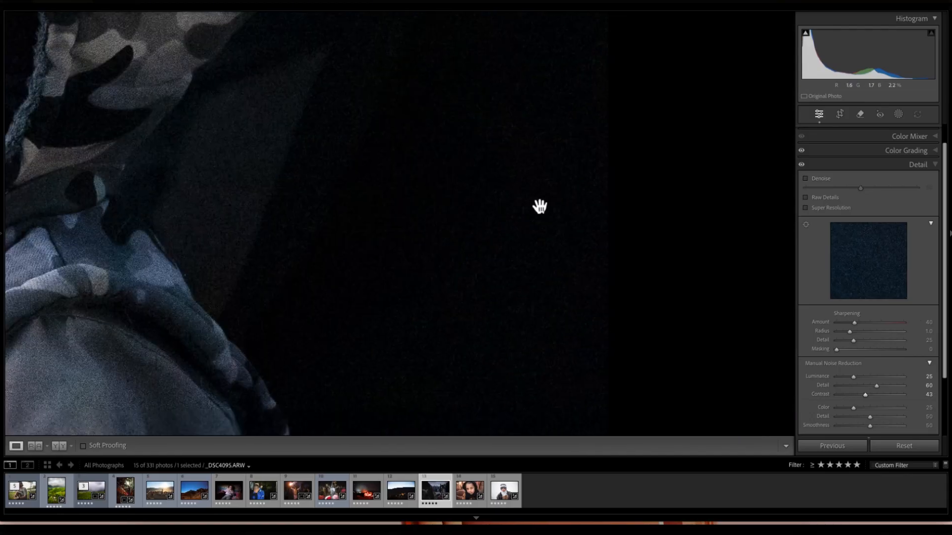
left_click_drag(586, 248, 736, 339)
left_click(478, 262)
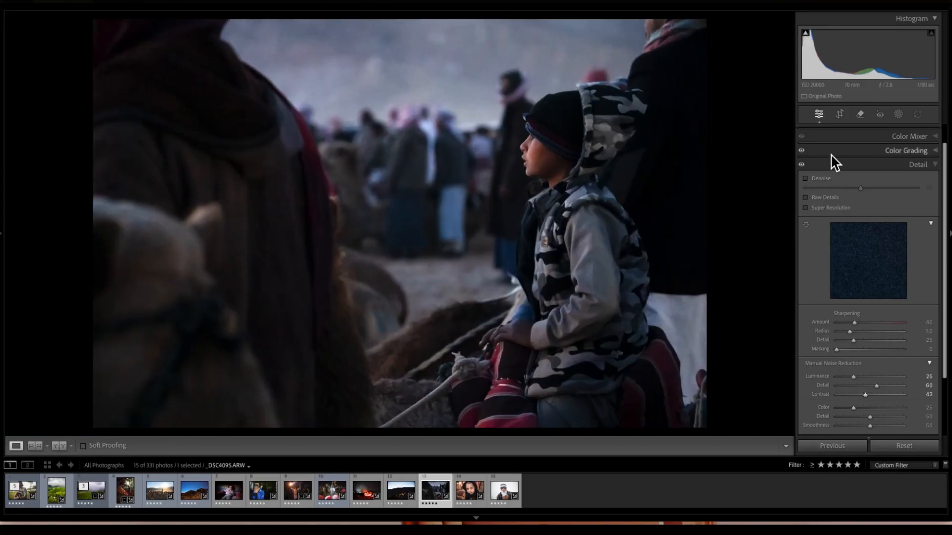
- Compare the child's face, knit hat and hood with the Detail adjustments off and on at high magnification
left_click(802, 165)
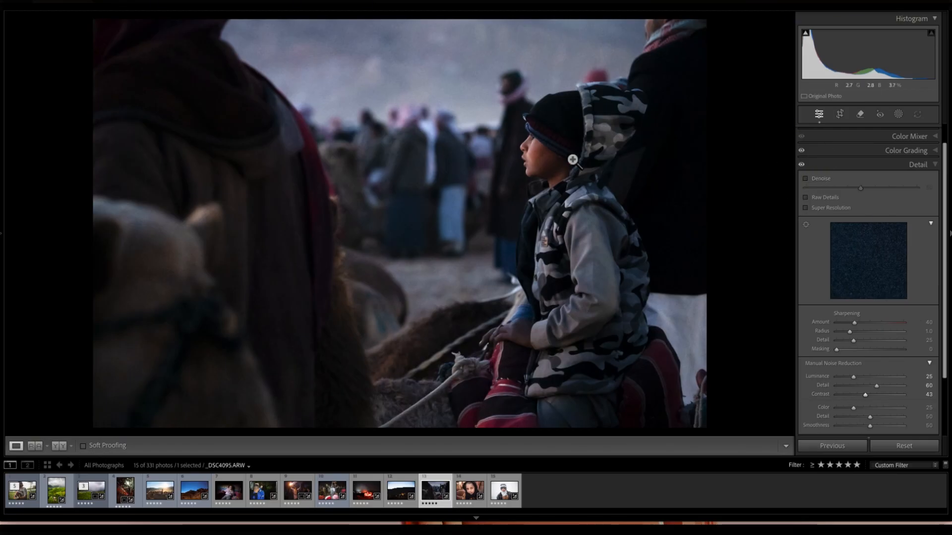
left_click(616, 238)
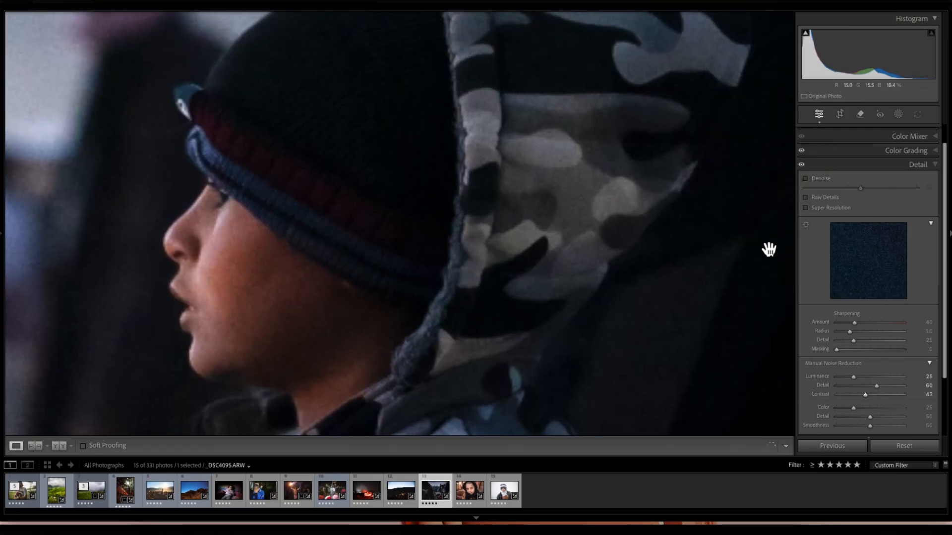
left_click(802, 165)
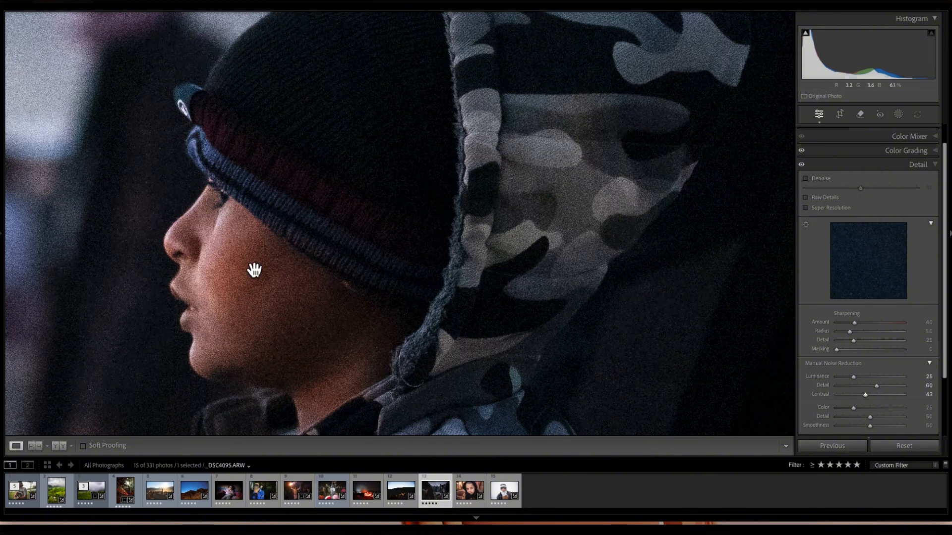
left_click_drag(410, 297, 583, 272)
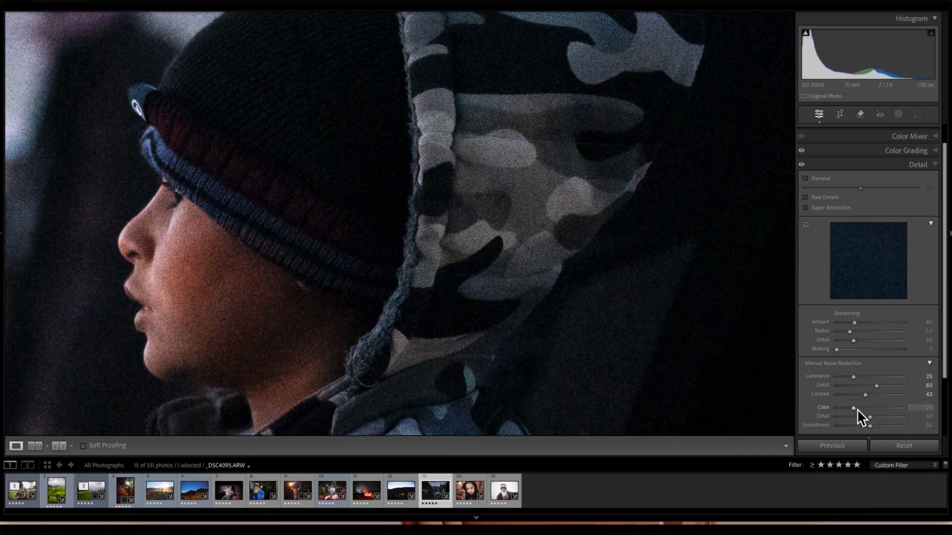
left_click_drag(487, 225, 492, 216)
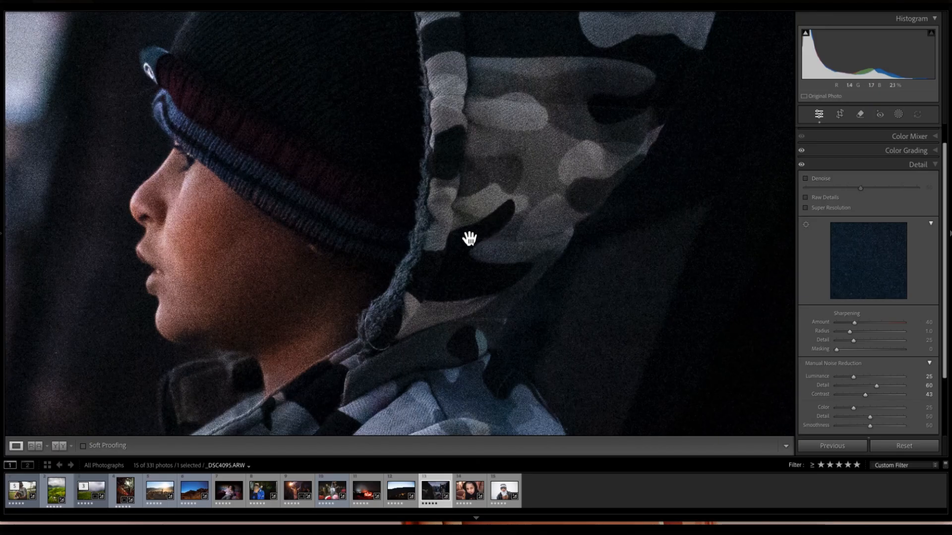
- Try the color noise reduction at 0 and examine its effect on the child's face and blurred background
left_click(855, 408)
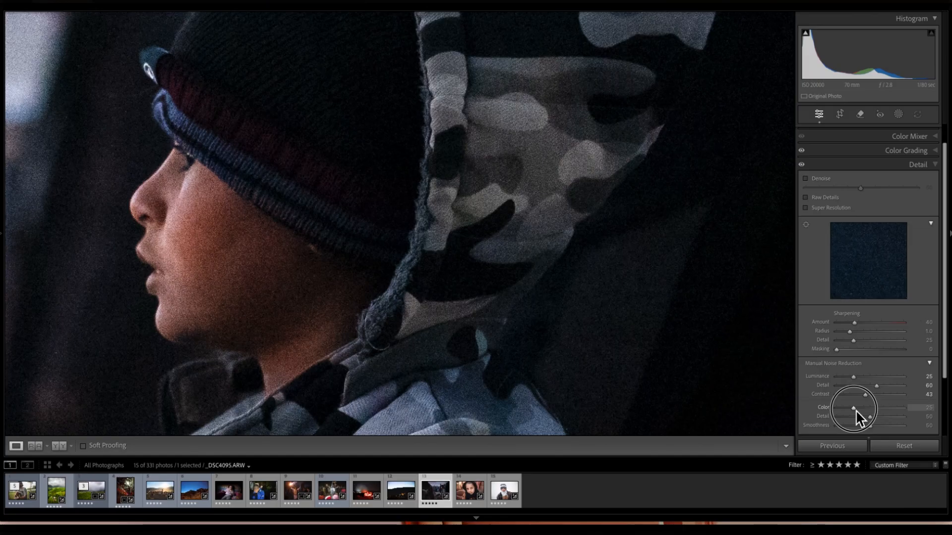
left_click_drag(855, 409, 834, 411)
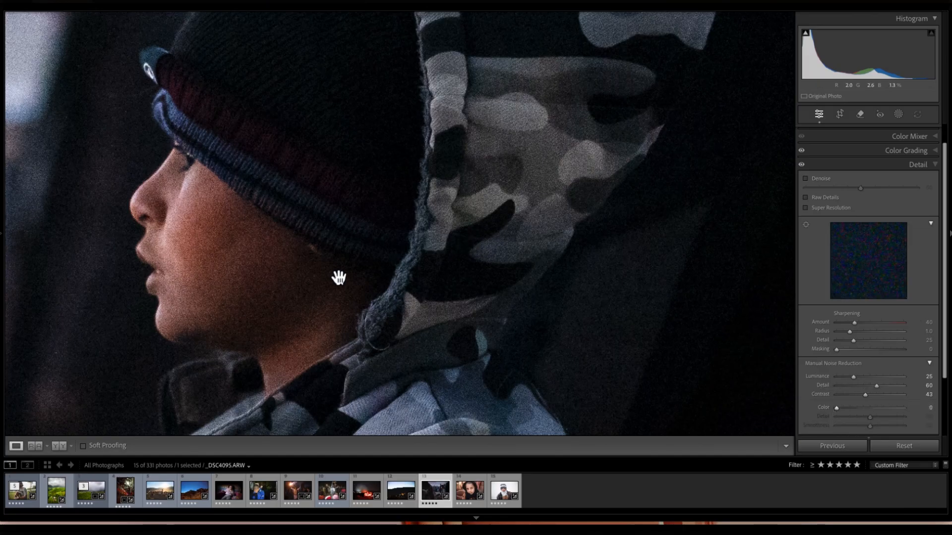
left_click_drag(338, 278, 471, 288)
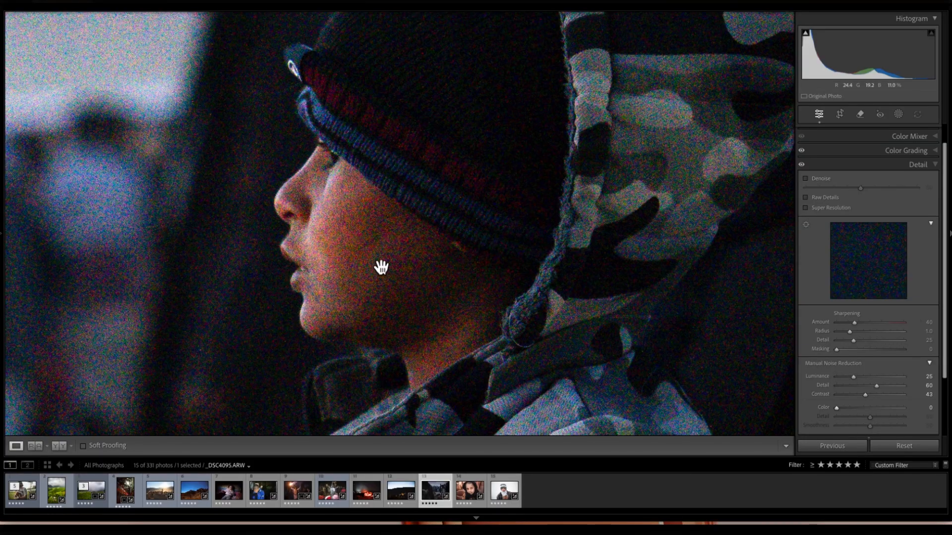
- Set the color noise reduction back to 25 while judging its effect on the child's face
double_click(835, 409)
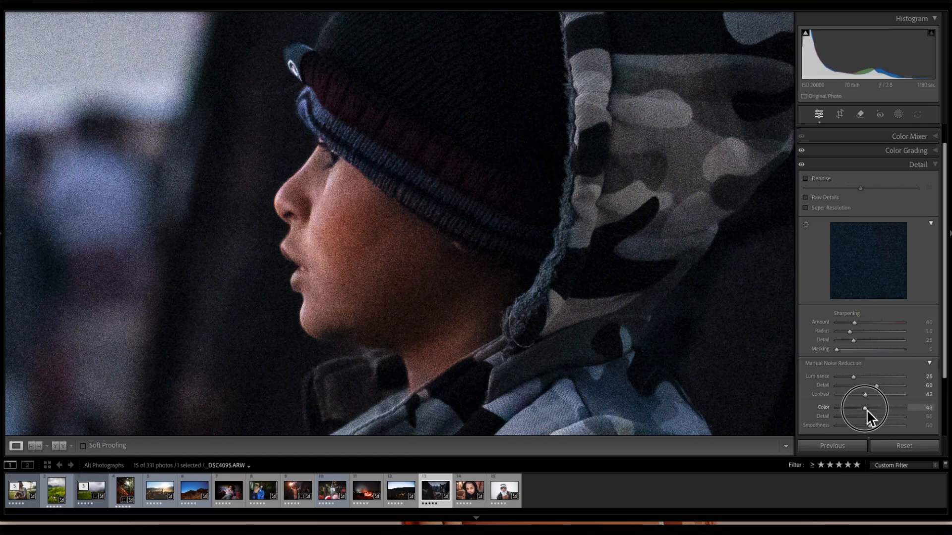
left_click_drag(864, 408, 864, 408)
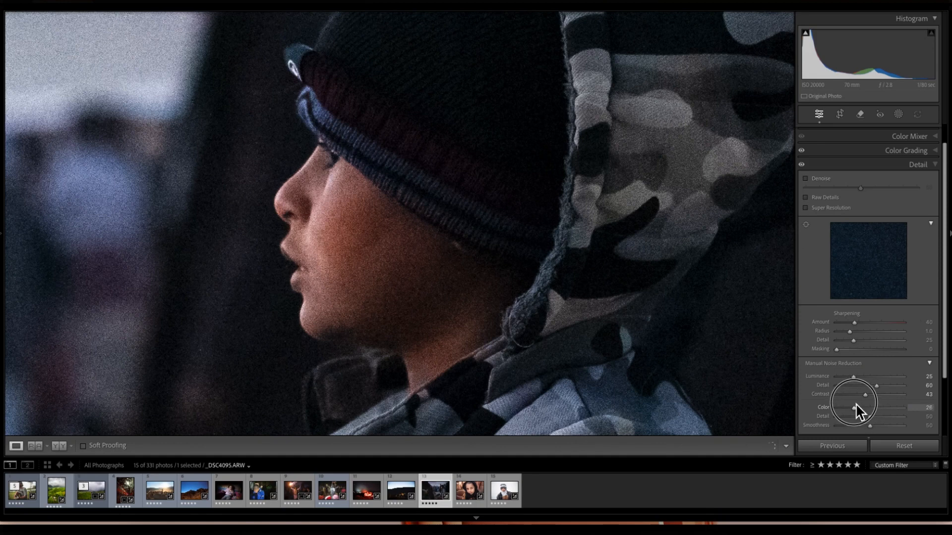
left_click_drag(854, 404, 857, 411)
left_click(378, 253)
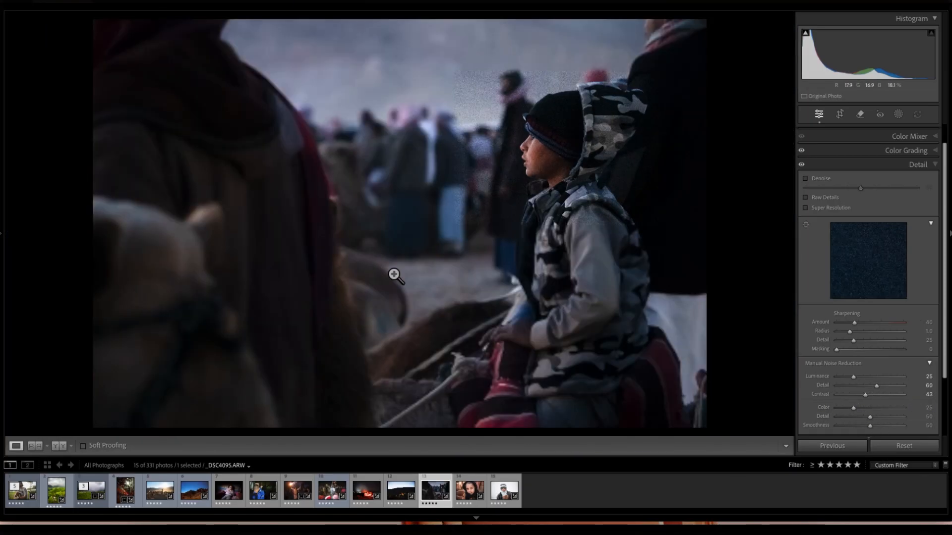
- Set the sharpening Amount to 75 while judging the child's face and knit hat at high magnification
left_click(594, 187)
left_click_drag(605, 261, 463, 210)
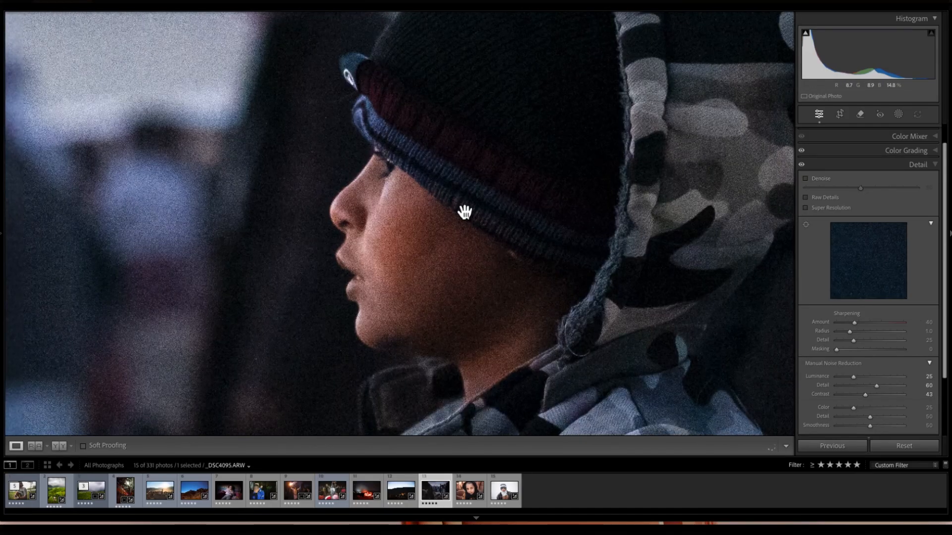
left_click(535, 253)
left_click_drag(535, 157, 565, 229)
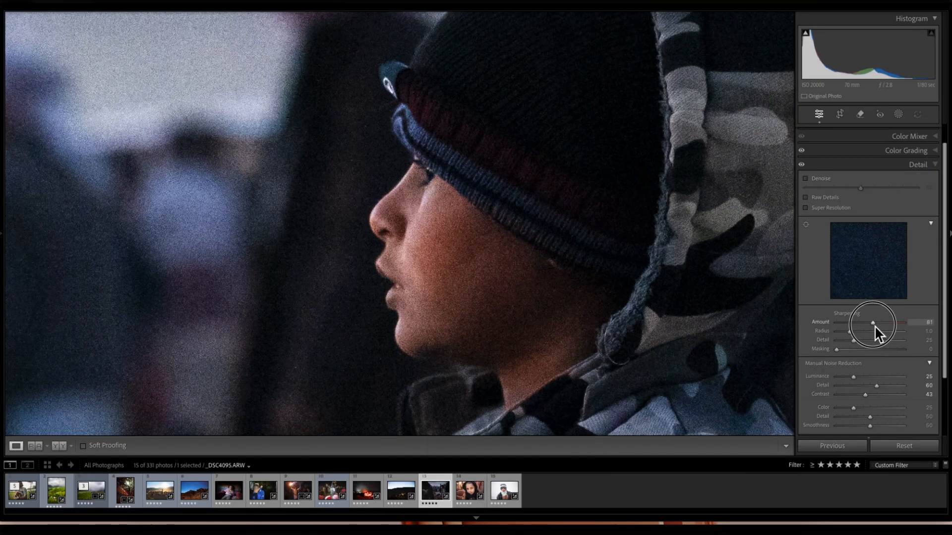
left_click_drag(874, 325, 873, 325)
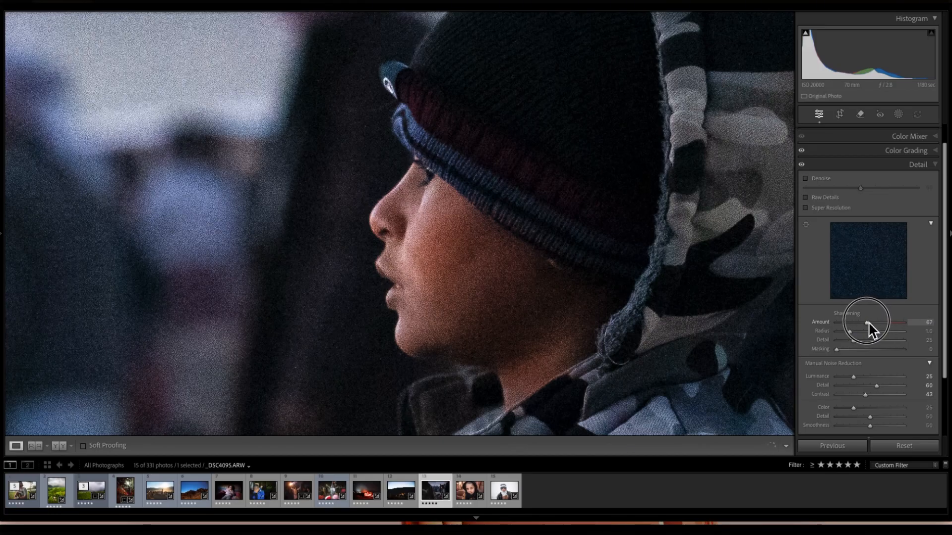
left_click_drag(869, 322, 872, 323)
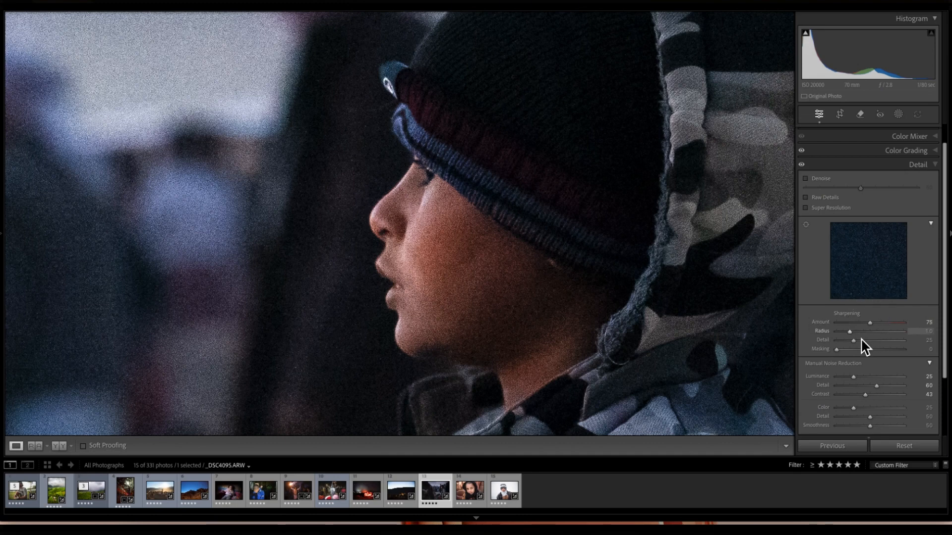
- Show the child's cheek in the detail preview and set the sharpening Radius to 1.7 and Detail to 30
left_click(806, 224)
left_click(469, 266)
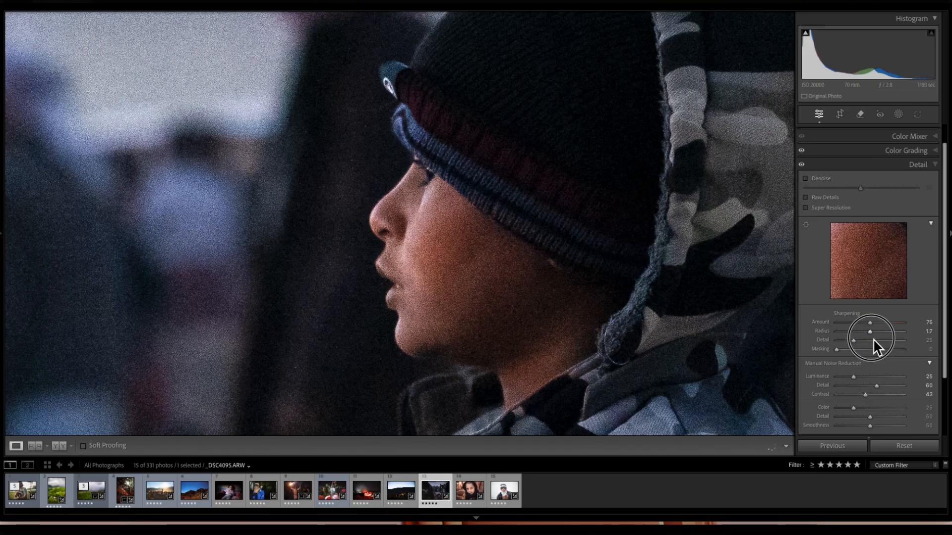
left_click_drag(854, 341, 865, 344)
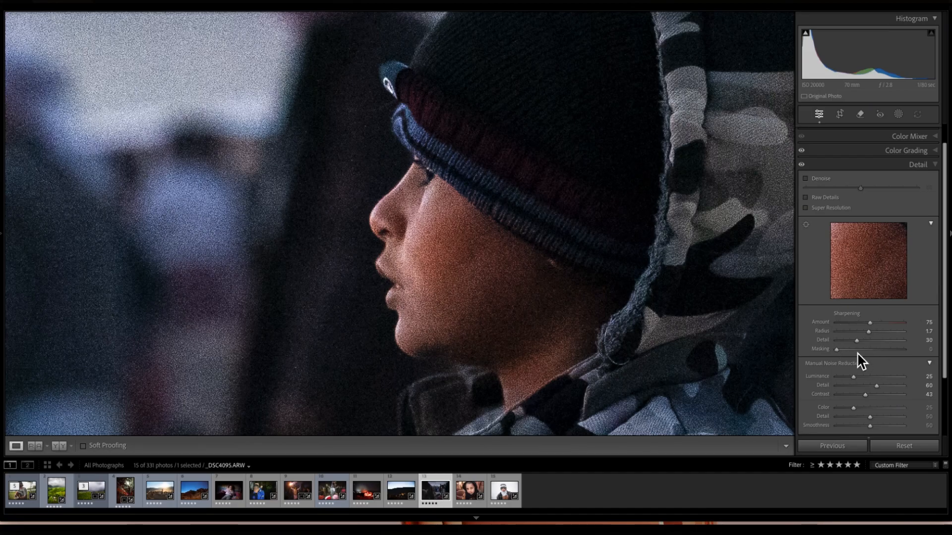
key("ctrl+minus")
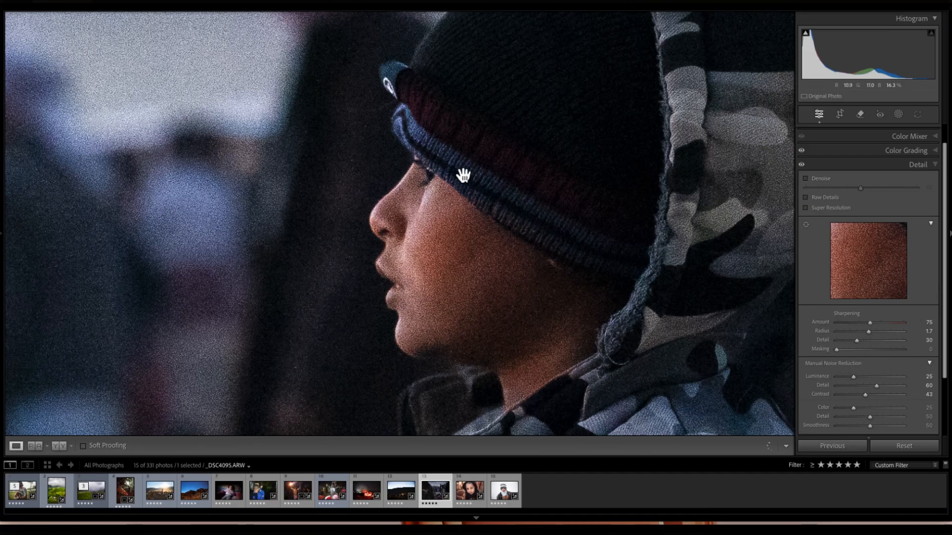
- Set the sharpening Masking to 63 using the edge mask view, and check the result on the child's face
left_click(496, 226)
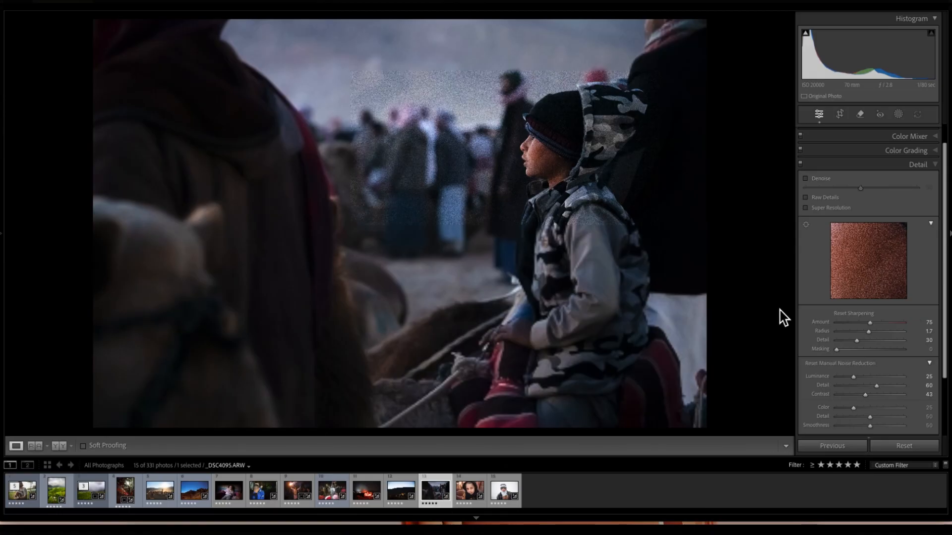
left_click_drag(837, 350, 881, 350)
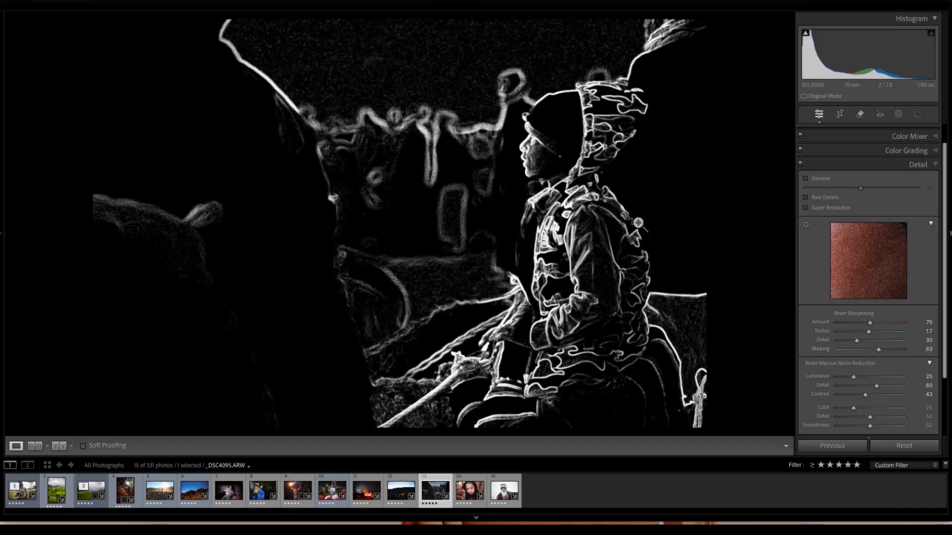
left_click(556, 170)
left_click_drag(491, 207, 567, 238)
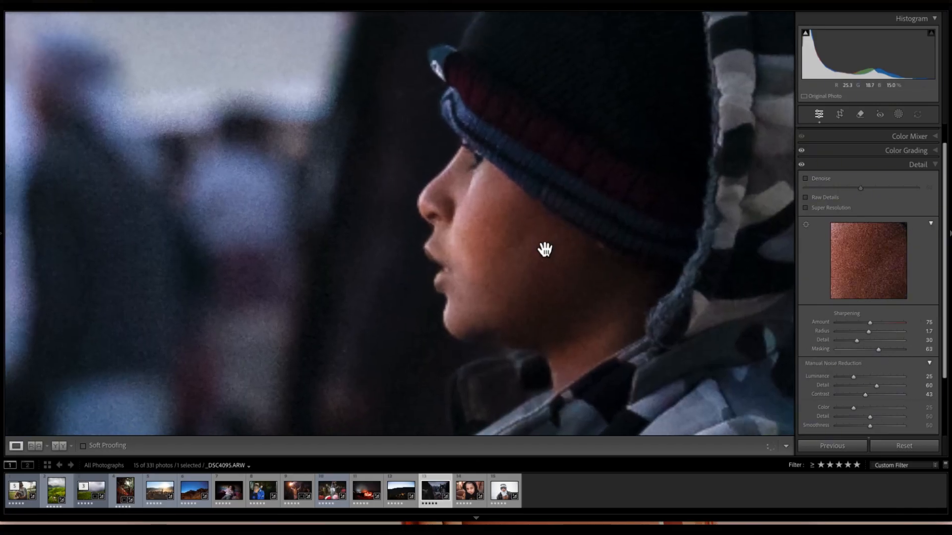
left_click_drag(657, 207, 585, 215)
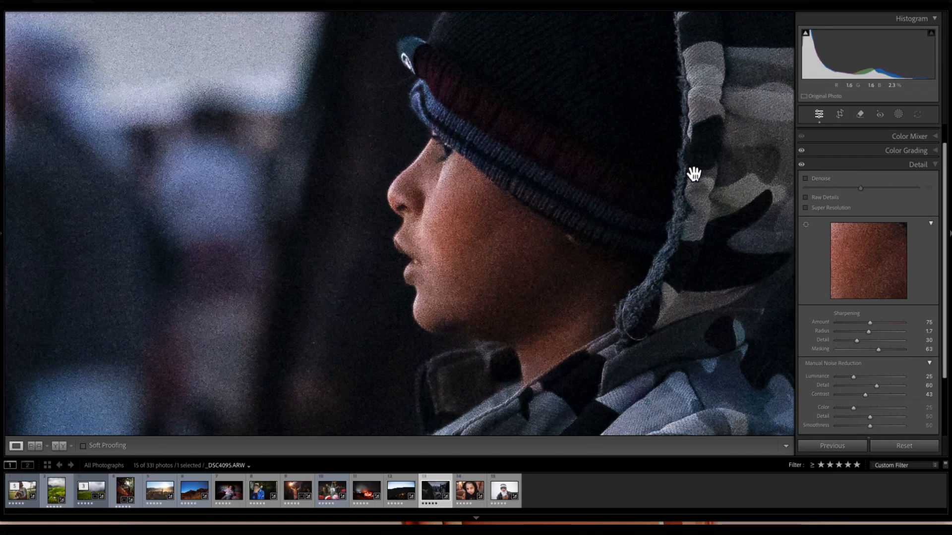
left_click(803, 166)
- Raise the sharpening Amount to 89 while judging the child's face and hat
left_click_drag(495, 231, 434, 215)
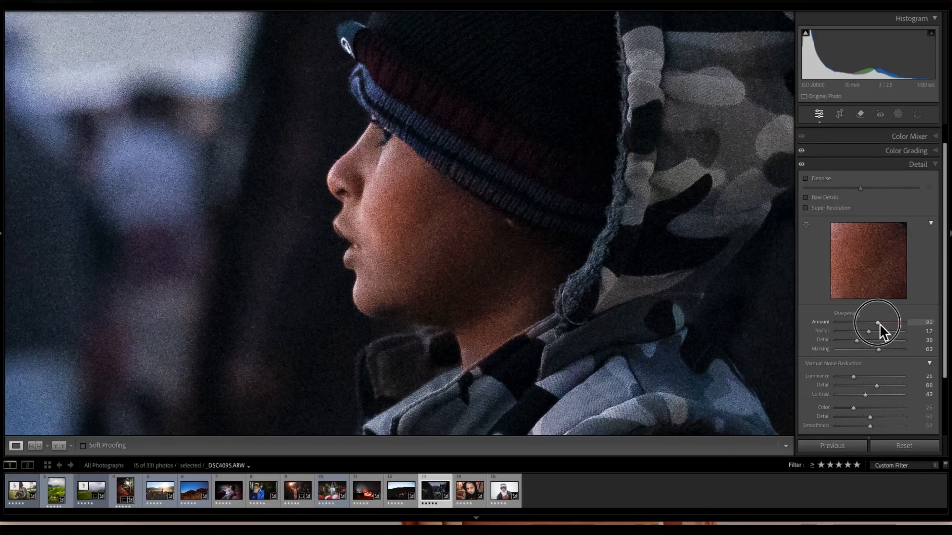
left_click_drag(878, 323, 875, 323)
left_click_drag(426, 193, 453, 241)
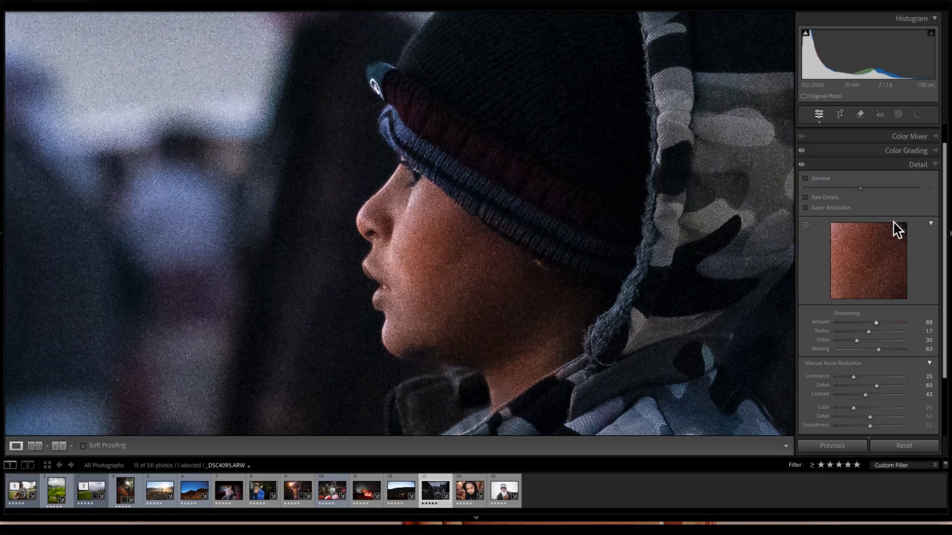
- Compare the child's face, hat and hood with the Detail adjustments off and on, and review the full photo
left_click(801, 164)
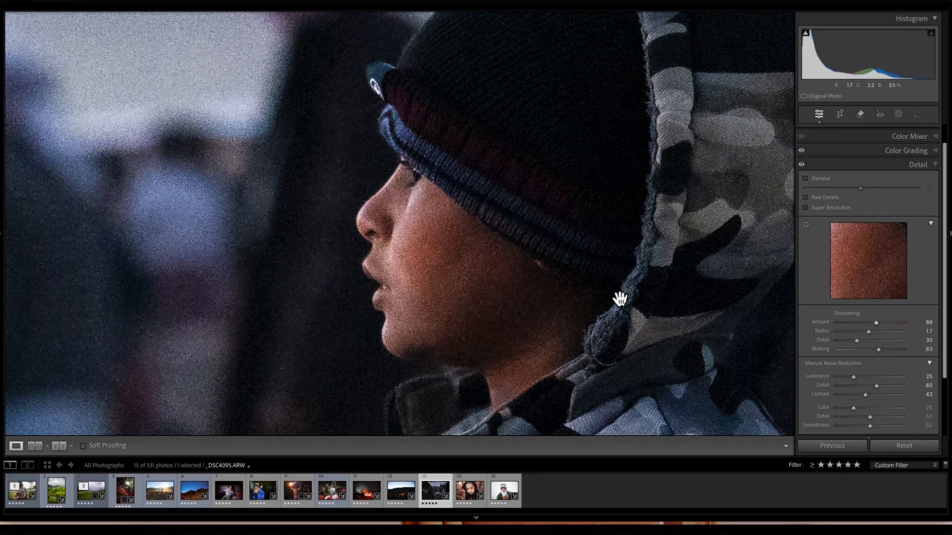
left_click(600, 259)
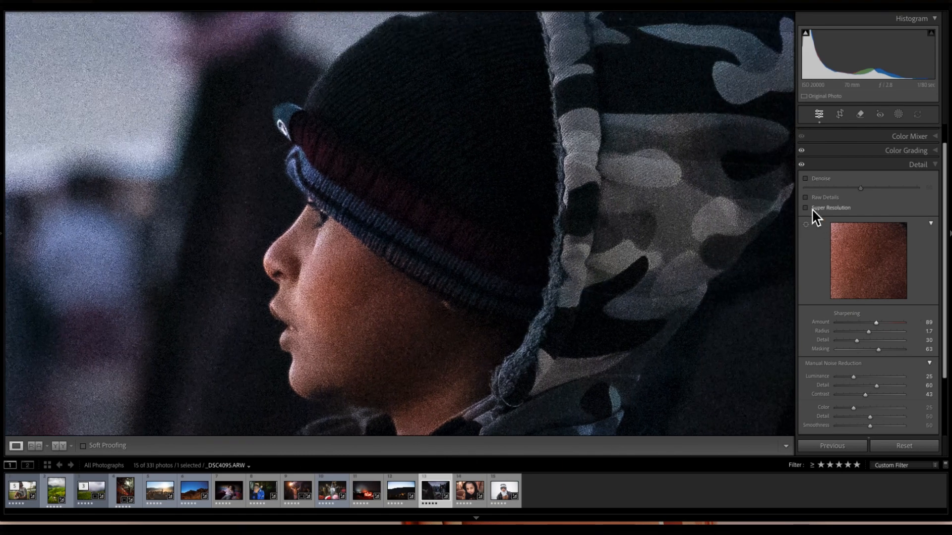
left_click(810, 174)
left_click(620, 215)
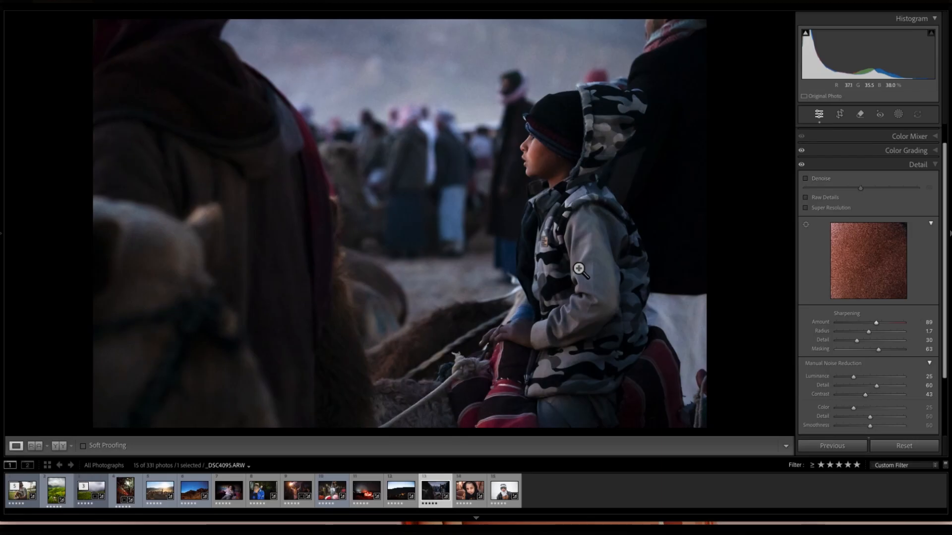
left_click(570, 195)
left_click(518, 251)
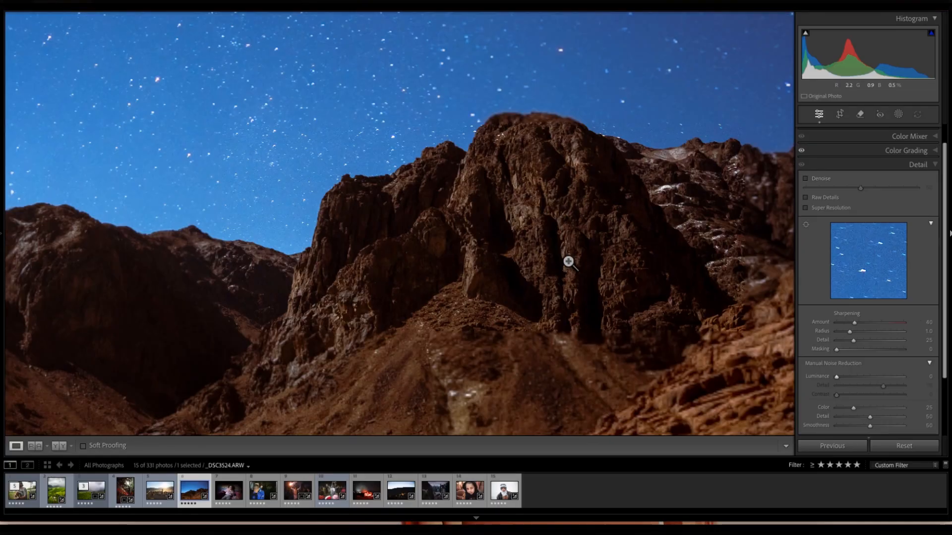
- Examine the rock texture, deep shadows and starry sky of the night mountain photo _DSC3524.ARW at high magnification
left_click(569, 262)
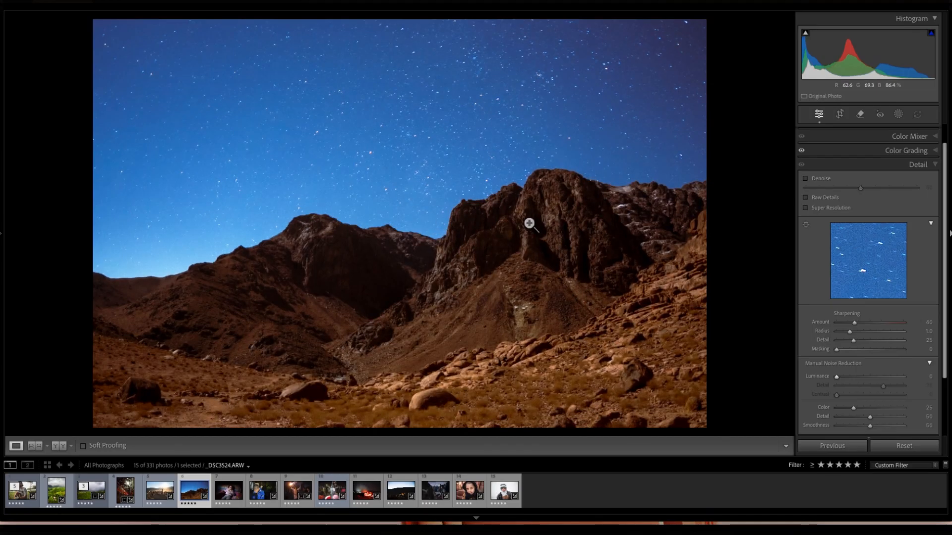
left_click(570, 244)
left_click_drag(512, 246, 565, 293)
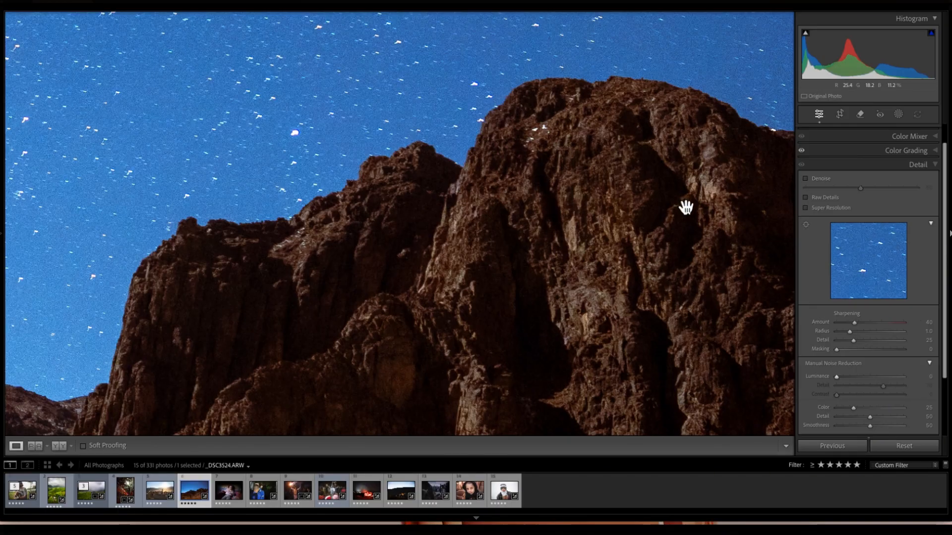
left_click_drag(686, 207, 616, 192)
left_click_drag(627, 242, 449, 159)
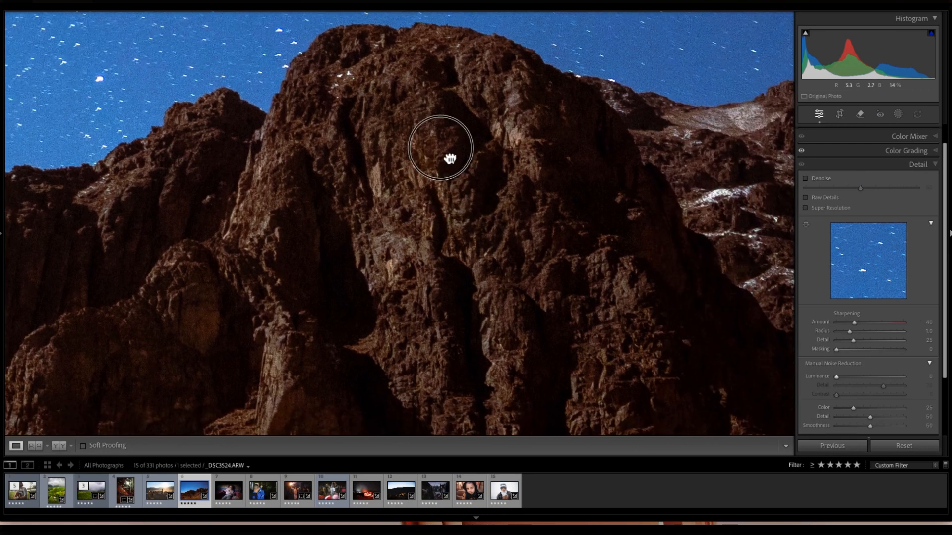
left_click_drag(533, 240, 422, 234)
left_click_drag(278, 198, 480, 177)
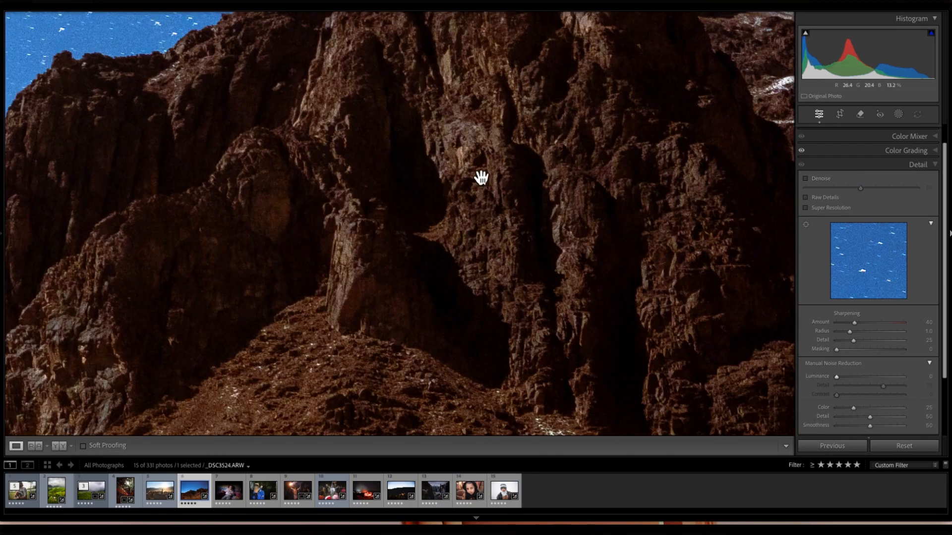
left_click_drag(426, 131, 611, 303)
left_click(575, 251)
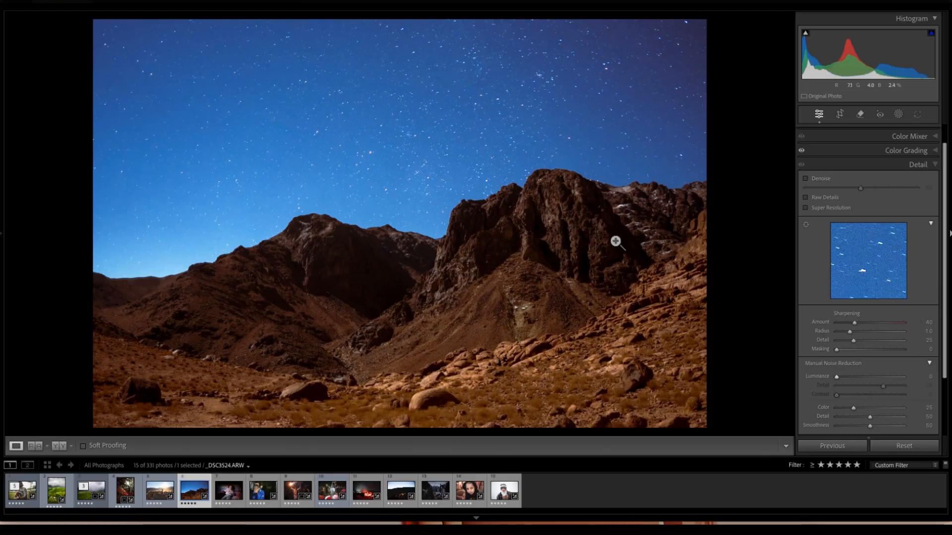
left_click(597, 243)
left_click_drag(491, 256, 696, 323)
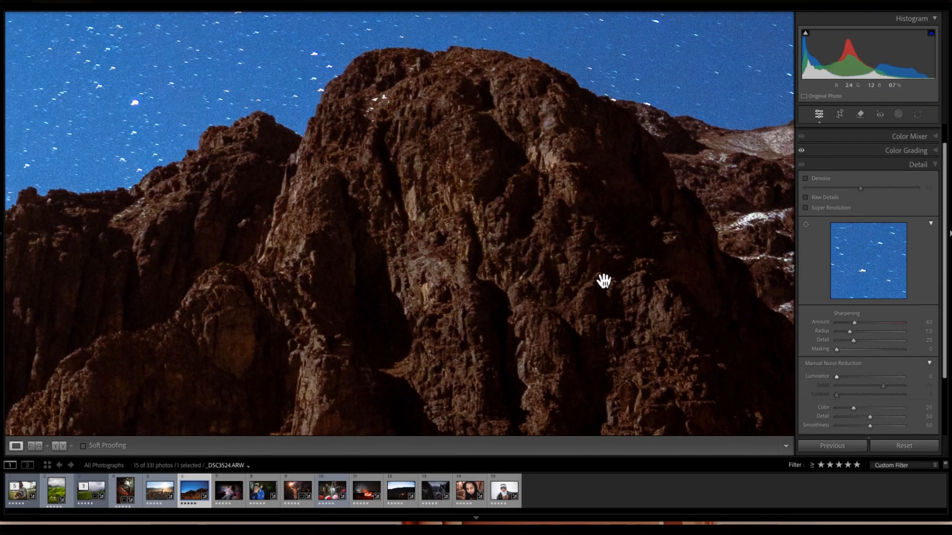
left_click_drag(583, 279, 519, 221)
left_click(520, 219)
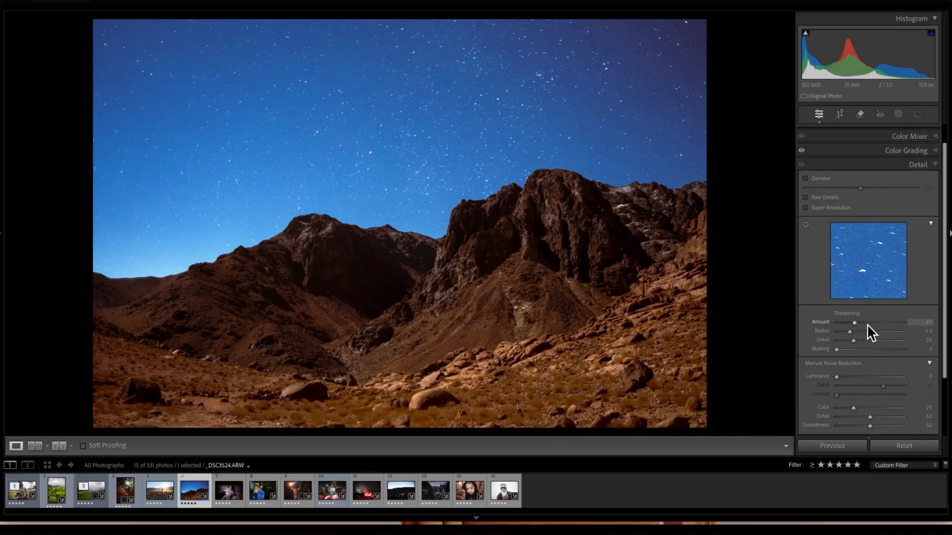
- Show the mountain's rock face in the detail preview and set the sharpening Amount to 80 and Radius to 1.1
left_click(866, 323)
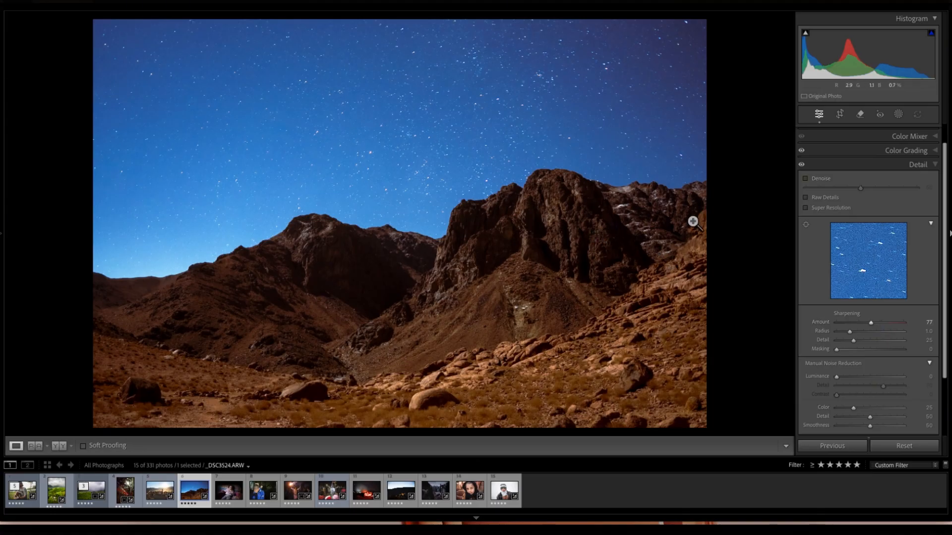
left_click(806, 224)
left_click(556, 211)
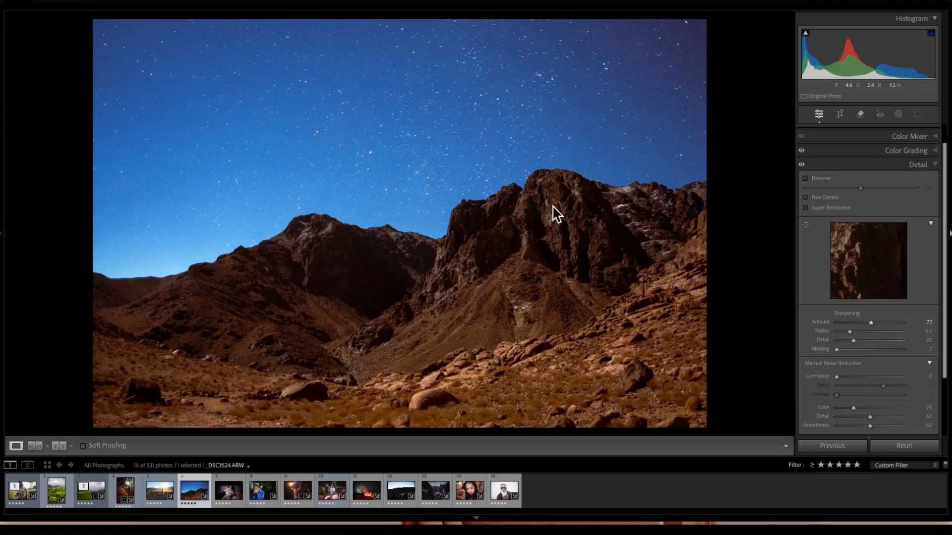
left_click(806, 225)
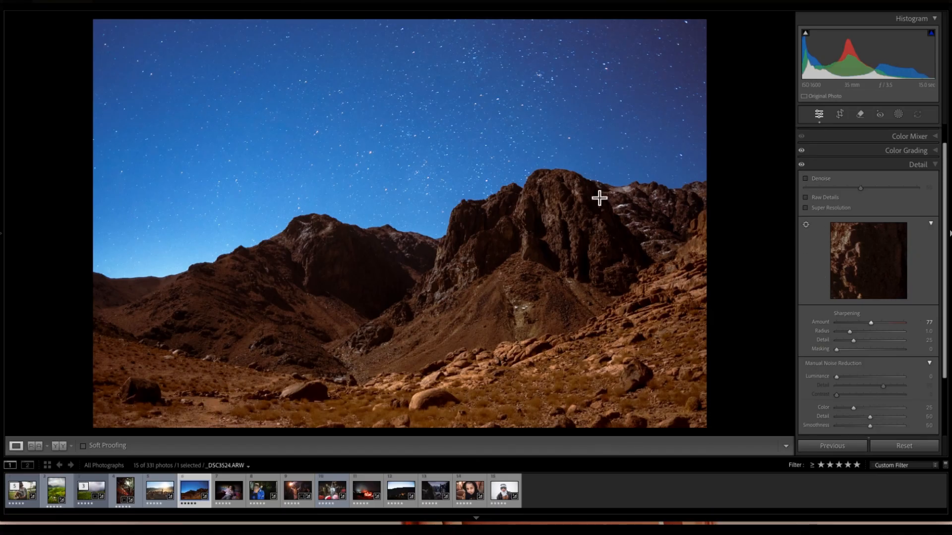
left_click(554, 192)
left_click(554, 191)
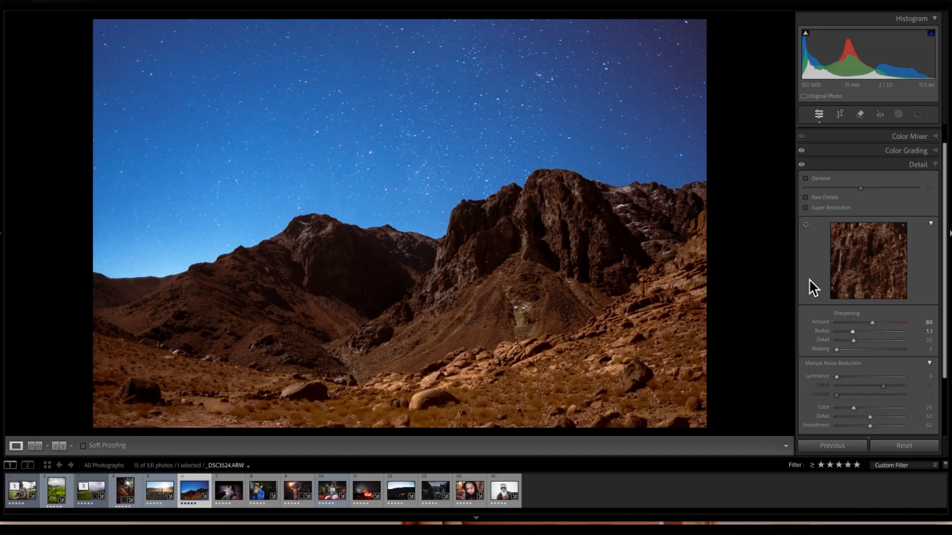
- Set the sharpening Detail to 30 and Masking to 71 using the mask view, and check the rock face
left_click(855, 343)
key("alt")
left_click_drag(839, 352, 850, 353)
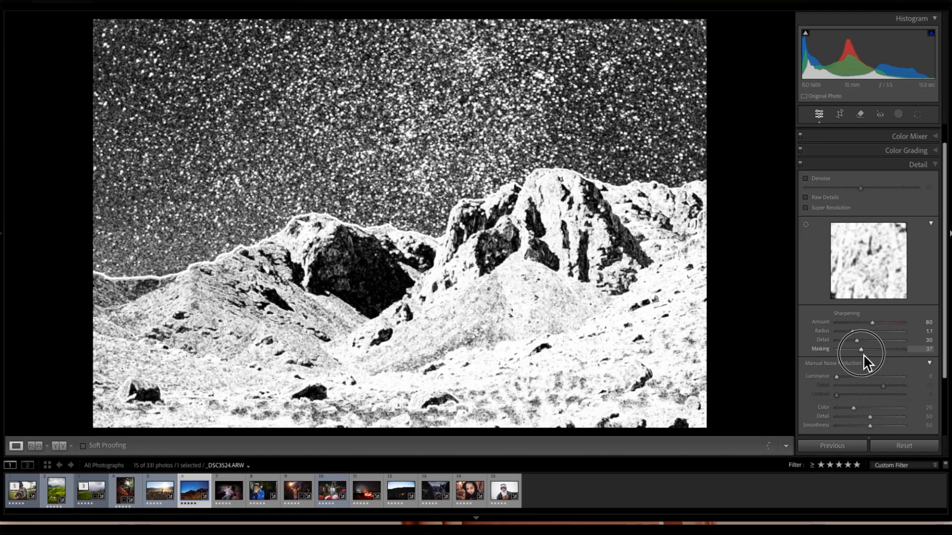
left_click_drag(864, 356, 893, 353)
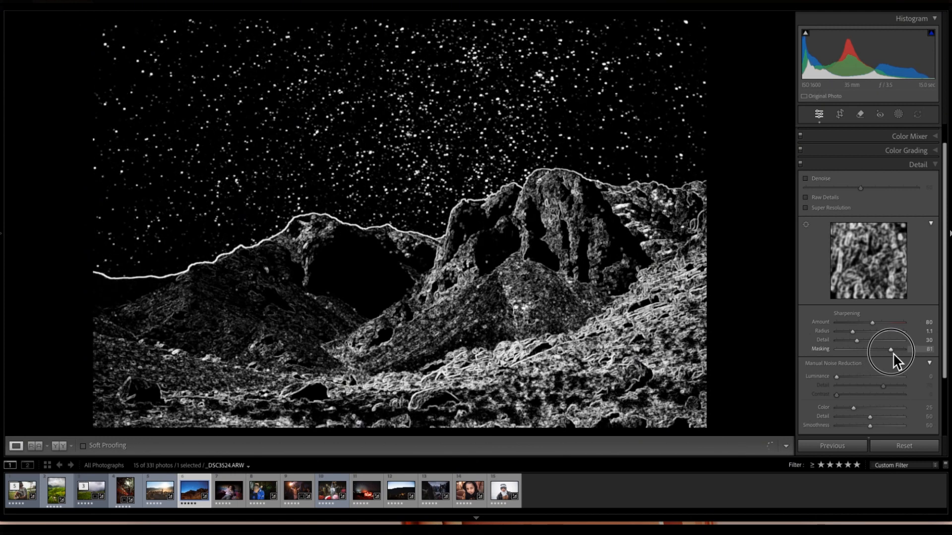
left_click_drag(891, 353, 891, 352)
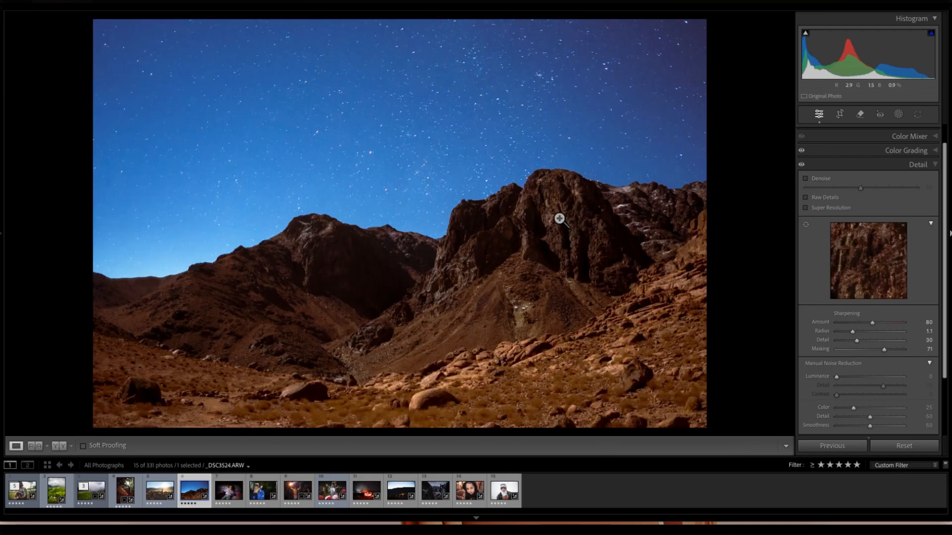
left_click(559, 218)
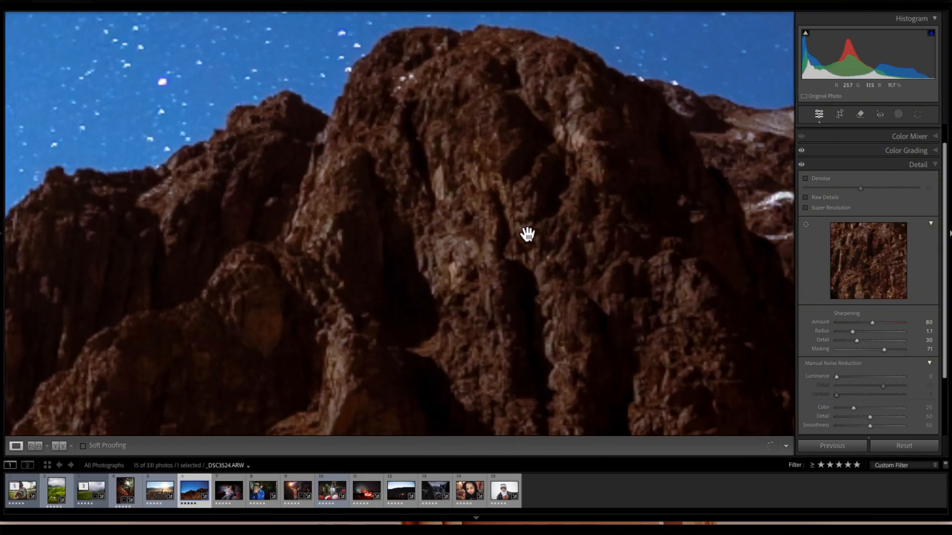
- Compare the mountain peak's rock texture at high magnification with the Detail adjustments off and on
left_click_drag(527, 234, 584, 241)
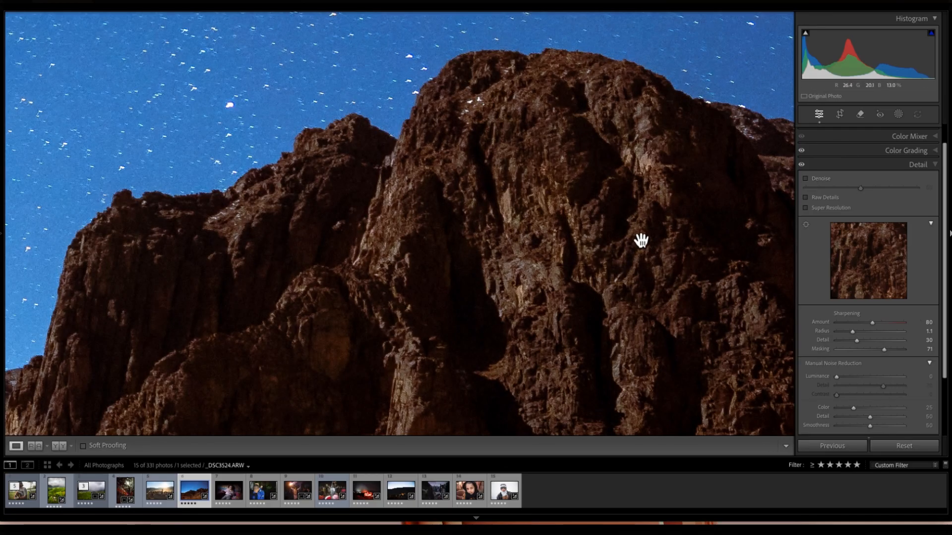
left_click_drag(642, 240, 606, 242)
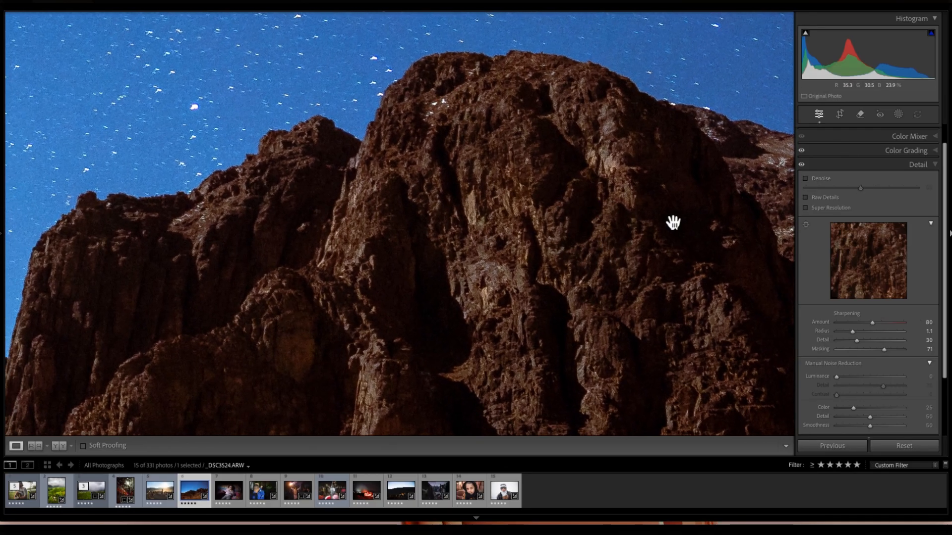
left_click(802, 164)
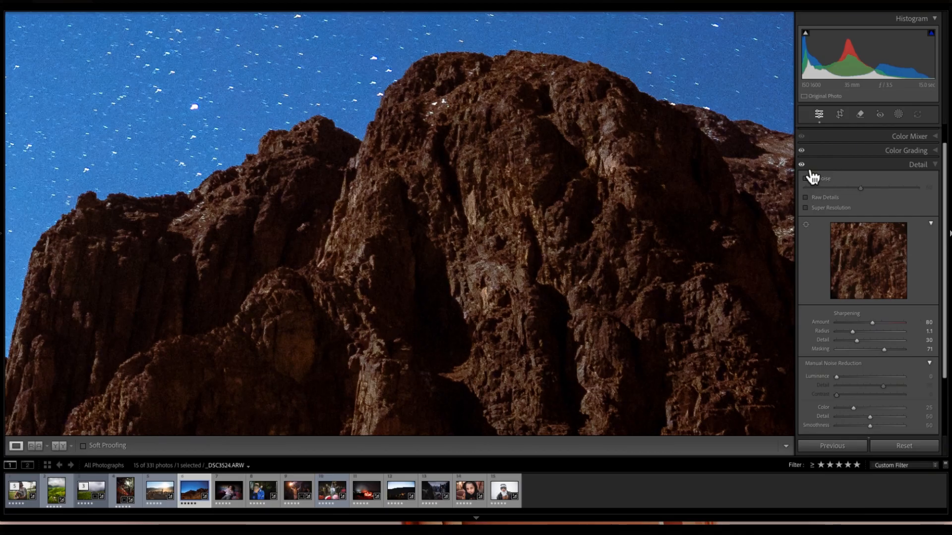
- Strengthen the mountain's sharpening by setting Detail to 45, Radius to 1.3 and Amount to 90
left_click(614, 198)
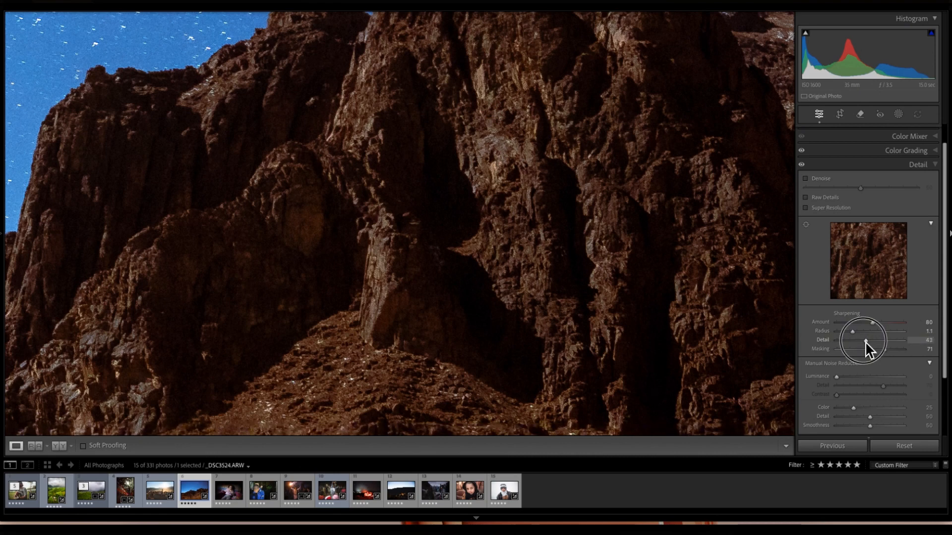
left_click_drag(867, 342, 875, 323)
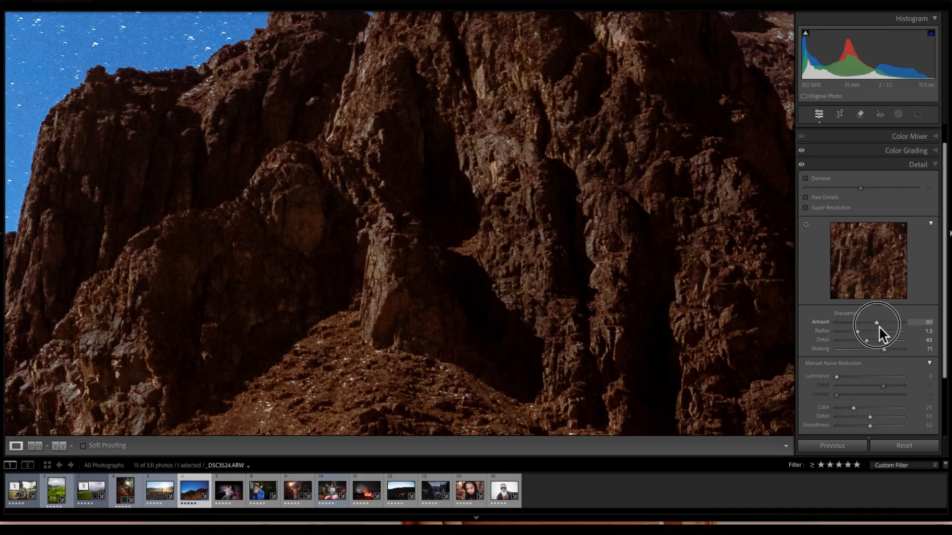
- Compare the peak and the lower rocky slopes with the Detail adjustments off and on, and review the full photo
left_click_drag(584, 219, 758, 213)
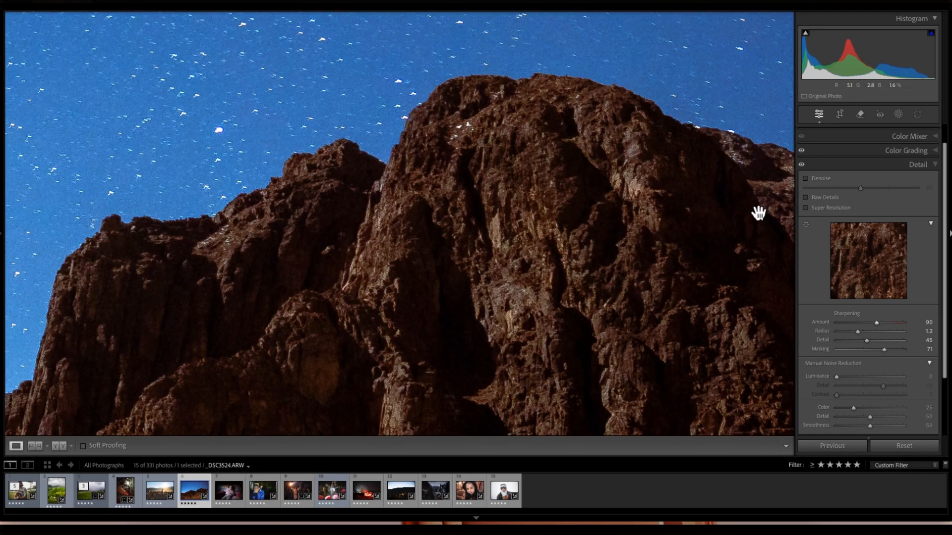
left_click(802, 165)
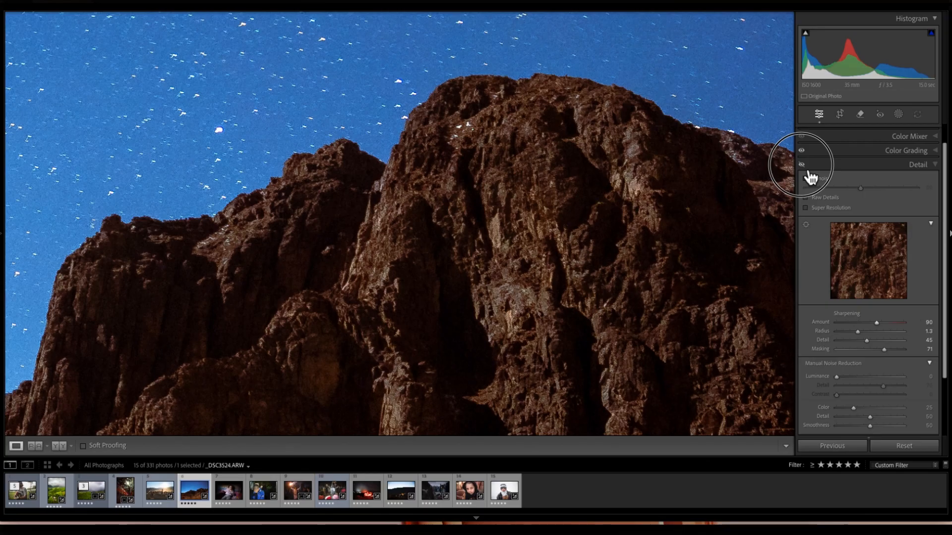
left_click(802, 165)
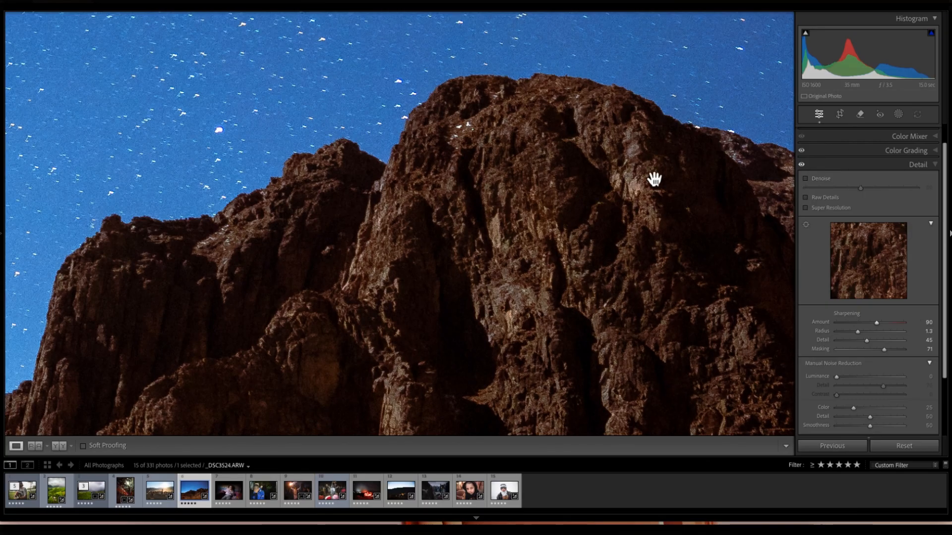
left_click(591, 233)
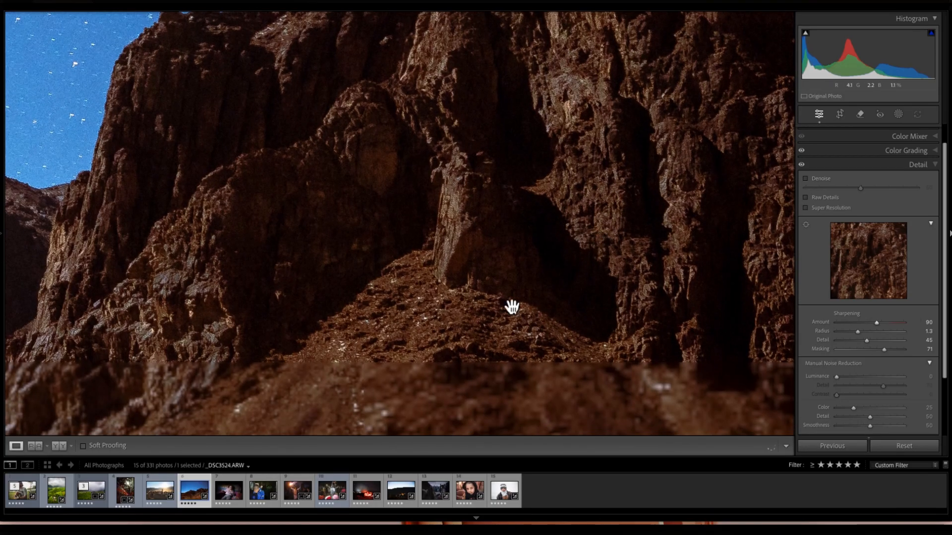
left_click_drag(466, 319, 637, 220)
left_click_drag(455, 270, 601, 278)
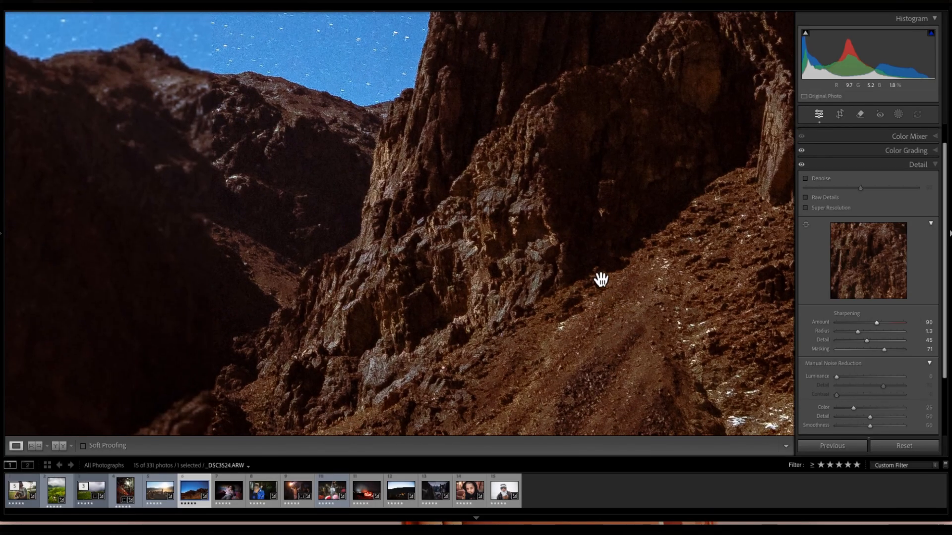
left_click(801, 164)
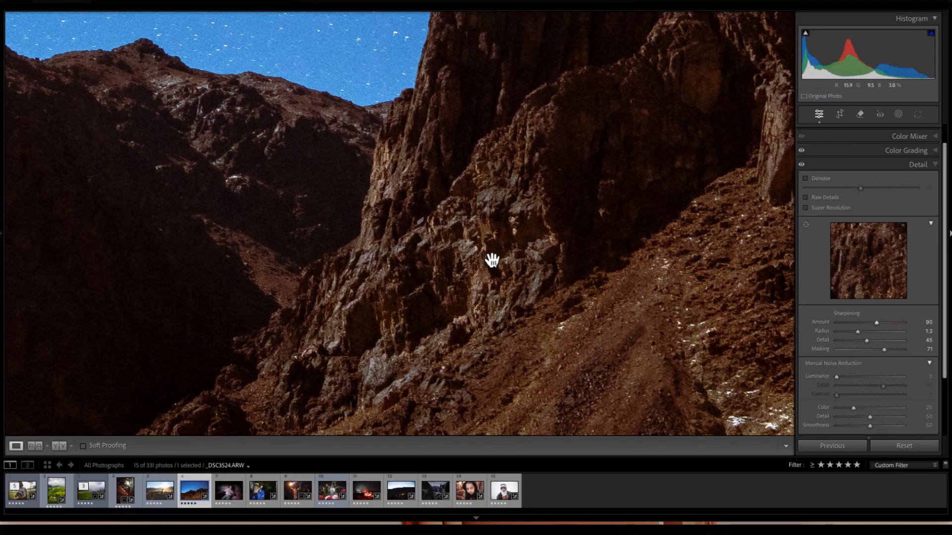
left_click(531, 263)
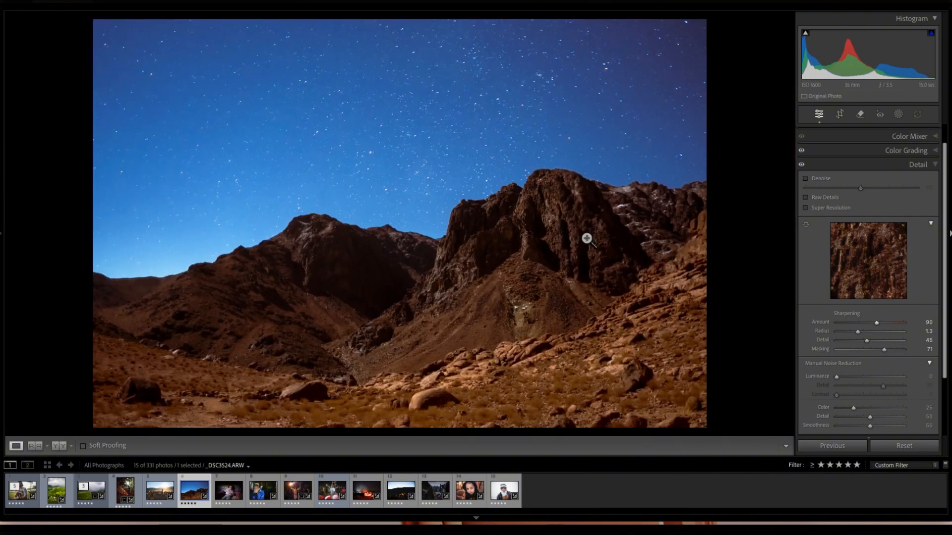
- Examine the dark slopes and shadowed valley of the mountain photo at high magnification
left_click(246, 311)
left_click_drag(377, 314, 202, 312)
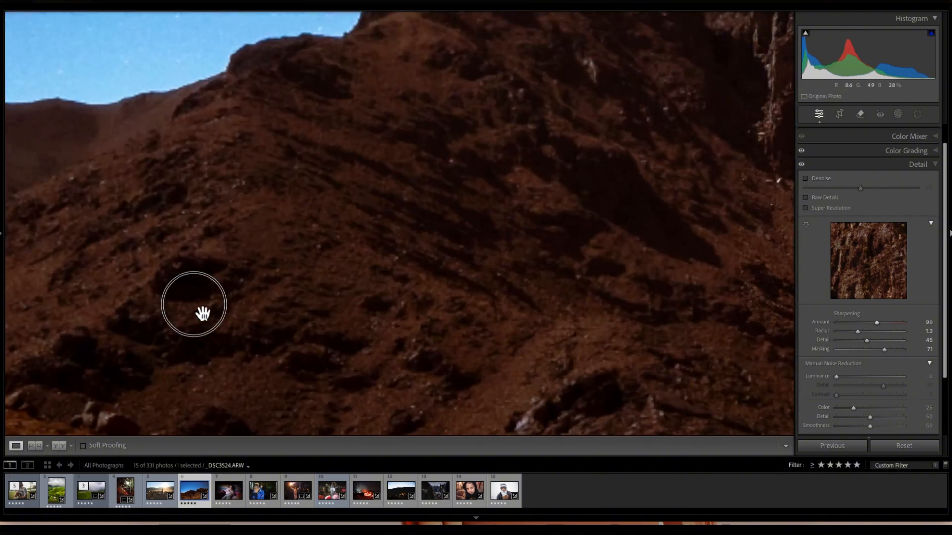
left_click_drag(450, 276, 325, 308)
left_click_drag(505, 257, 481, 253)
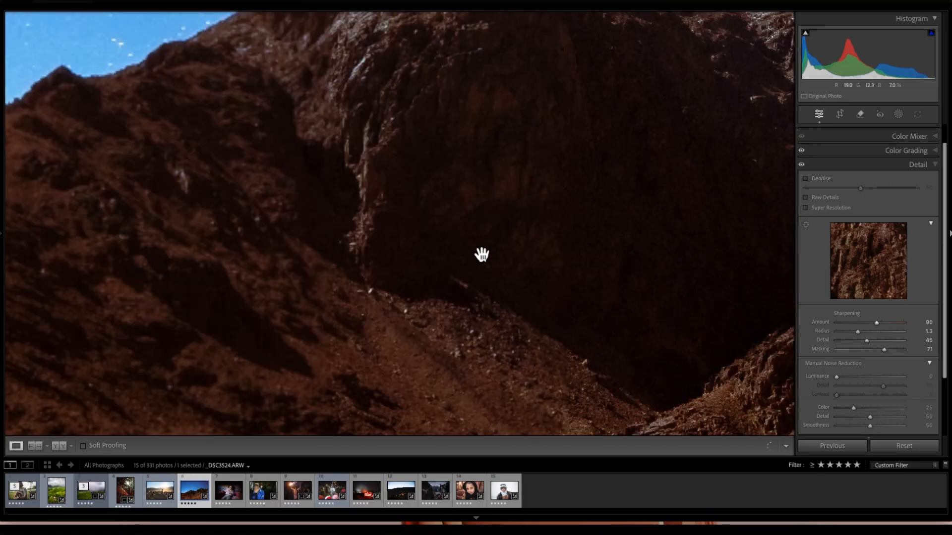
left_click(425, 355)
- Open the night camel photo _DSC3987.ARW and examine the noise on the camel, its handler and the dark hillside up close
left_click(391, 495)
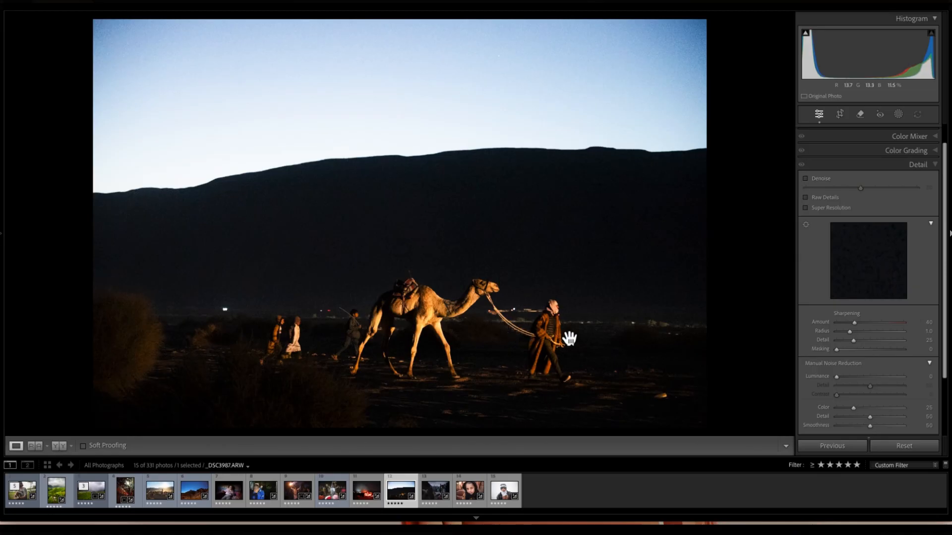
left_click(545, 317)
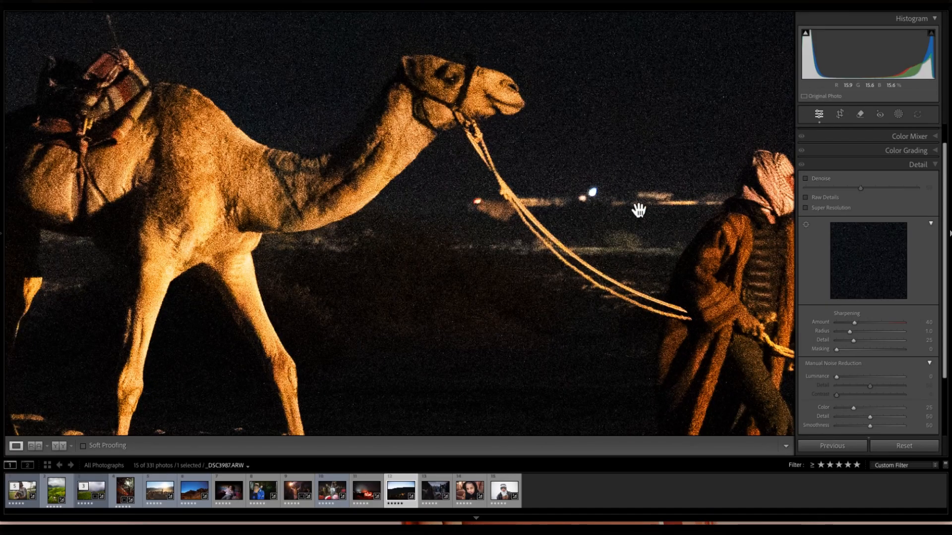
left_click_drag(637, 208, 578, 269)
left_click_drag(637, 269, 606, 241)
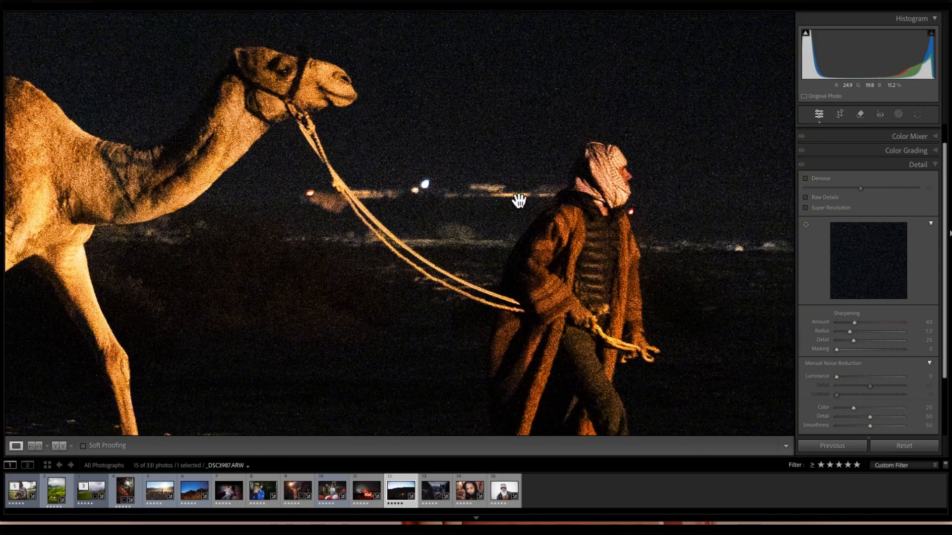
left_click_drag(416, 183, 637, 284)
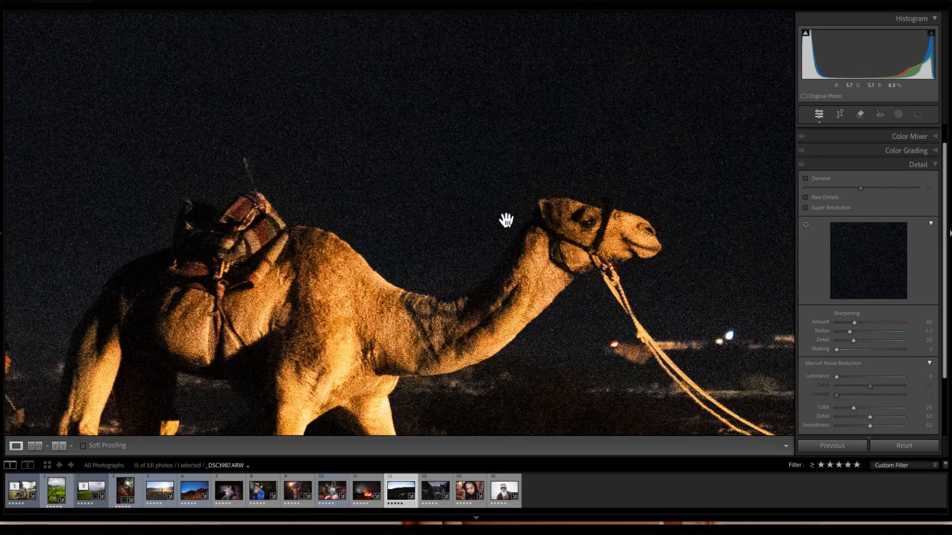
left_click_drag(545, 221, 386, 258)
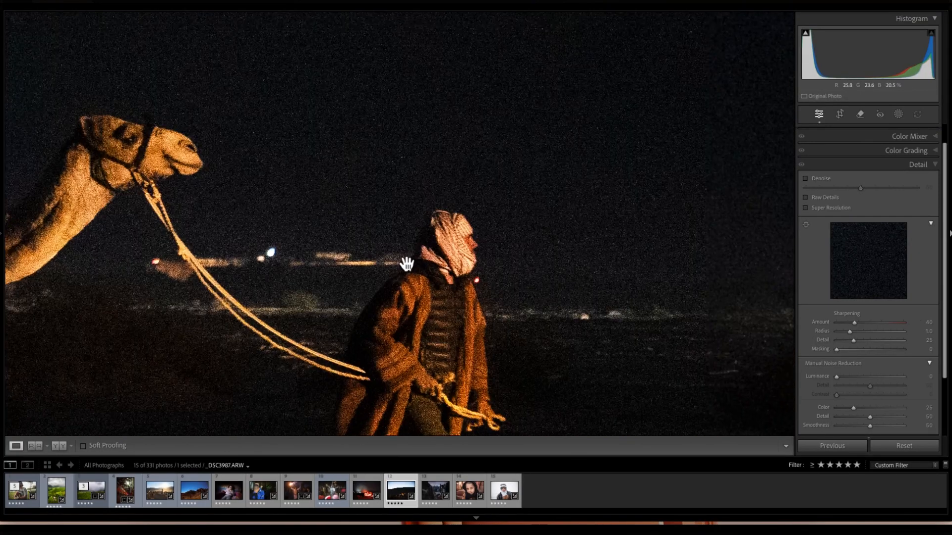
left_click_drag(477, 258, 559, 205)
left_click_drag(488, 241, 739, 235)
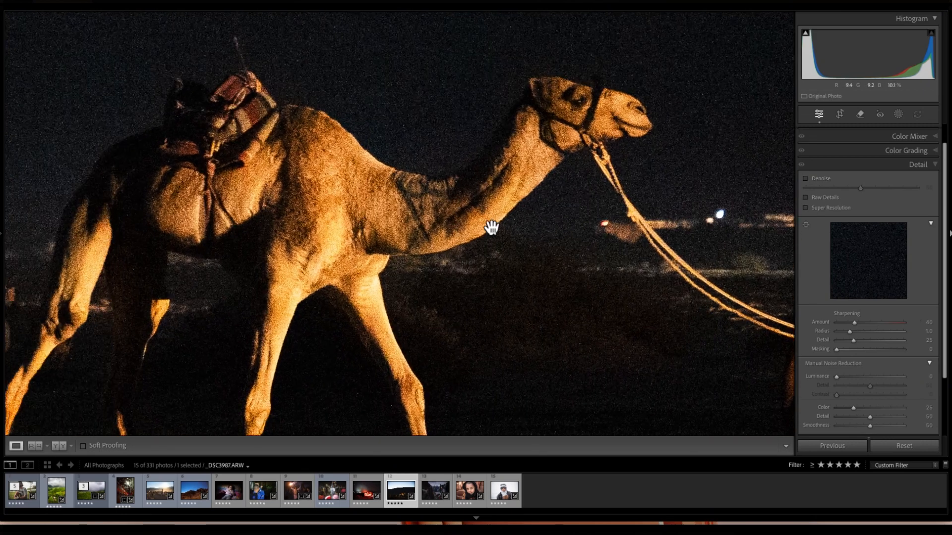
left_click(489, 226)
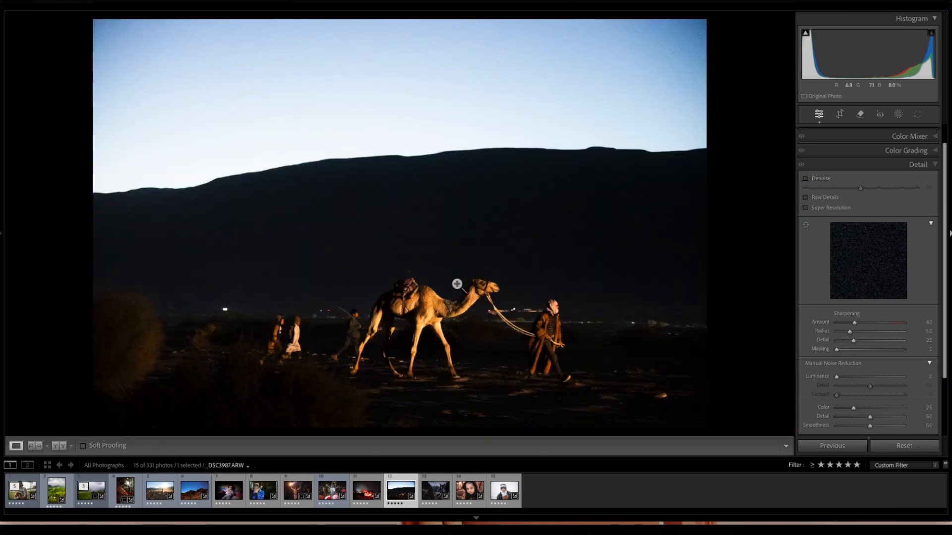
left_click(455, 171)
left_click_drag(475, 226, 478, 188)
left_click(495, 351)
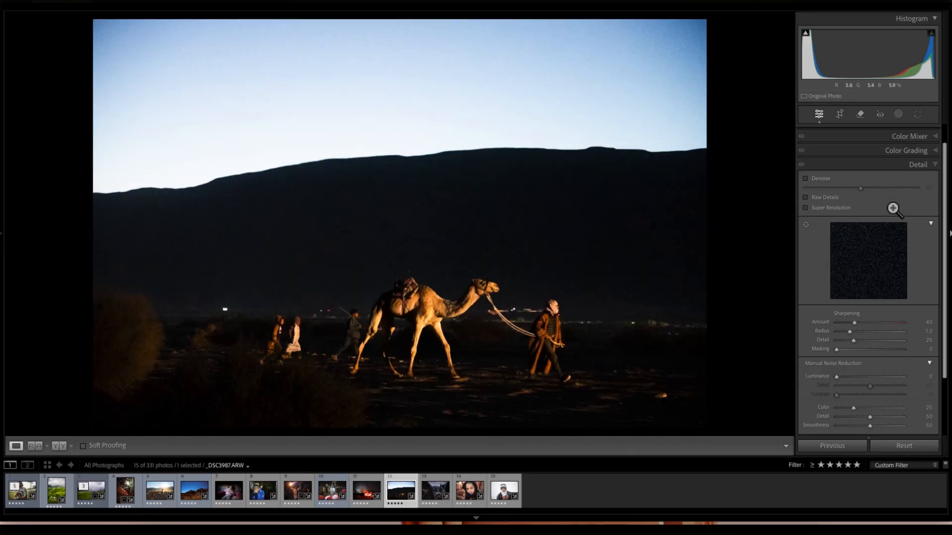
- Apply AI Denoise to the camel photo at amount 50 and inspect the camel and handler up close
left_click(824, 180)
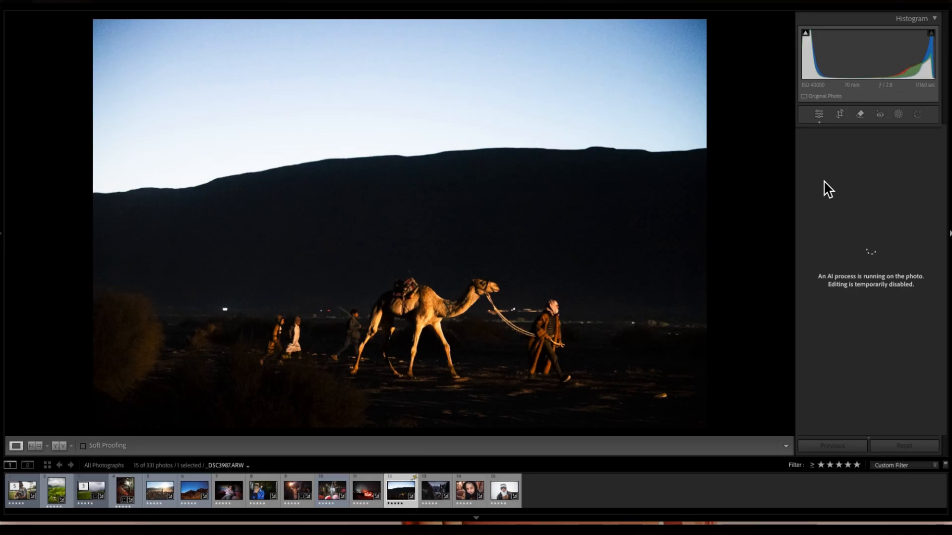
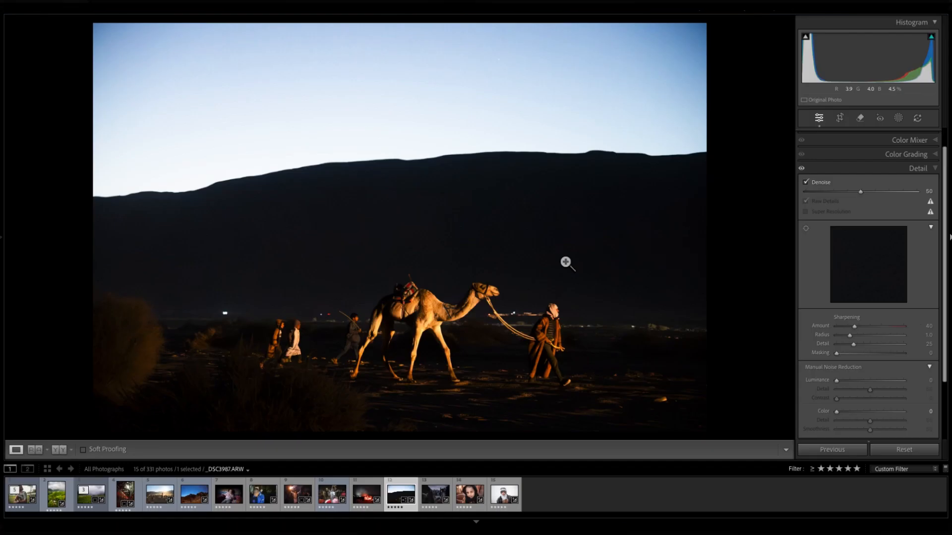
left_click(490, 313)
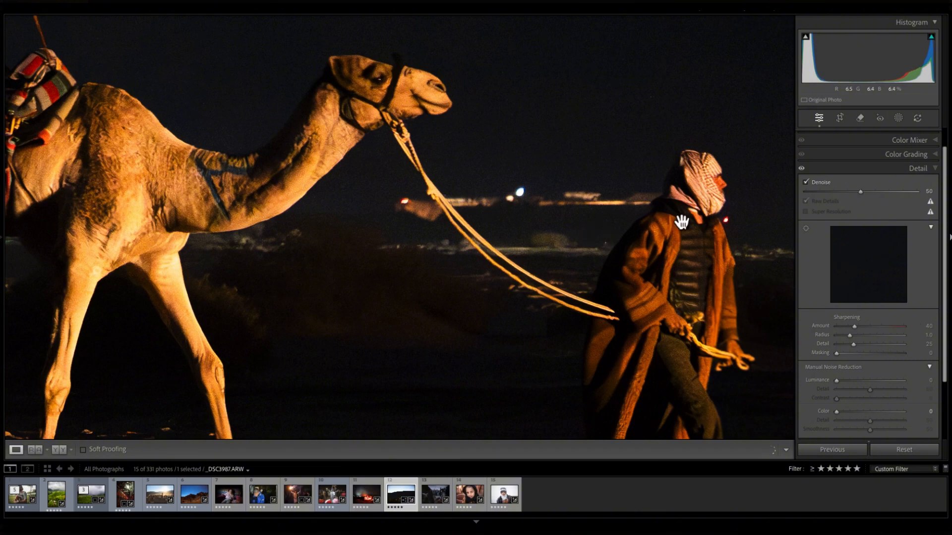
left_click(616, 212)
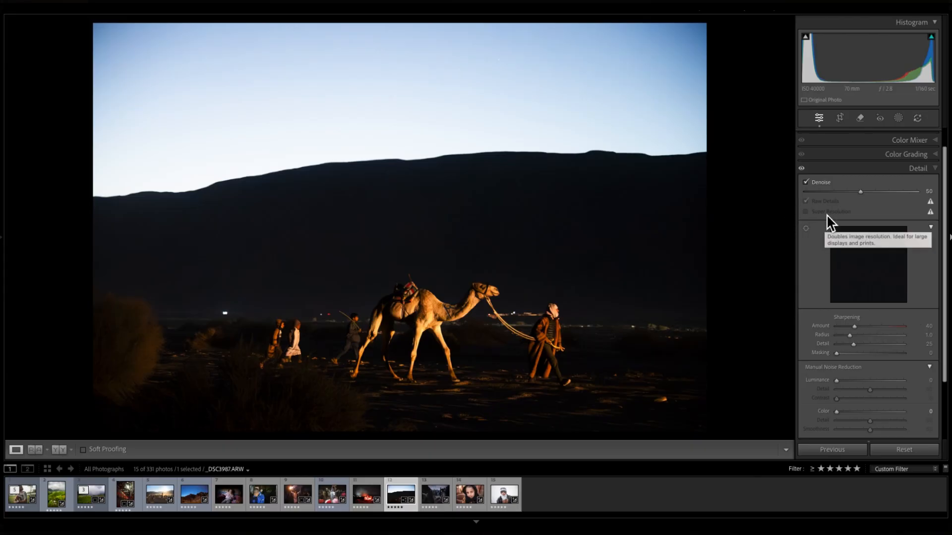
key("z")
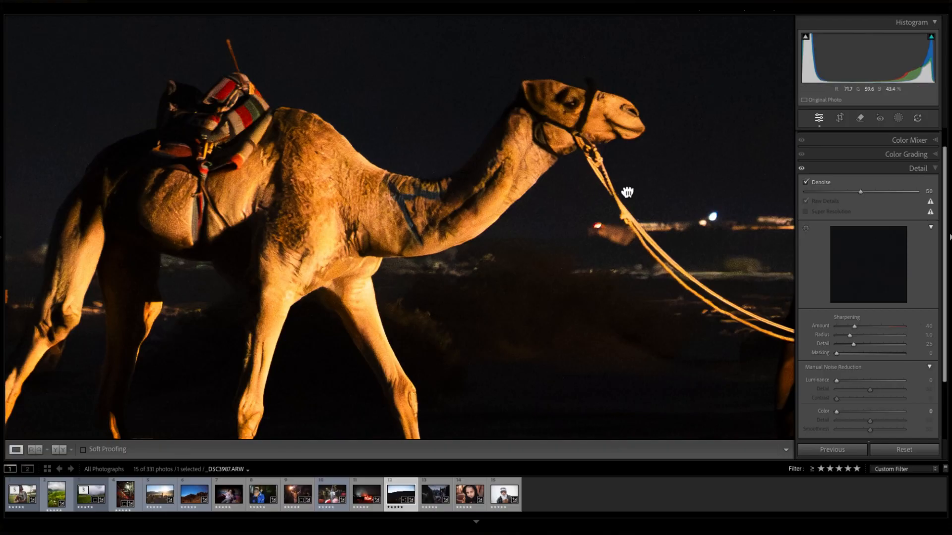
left_click(626, 191)
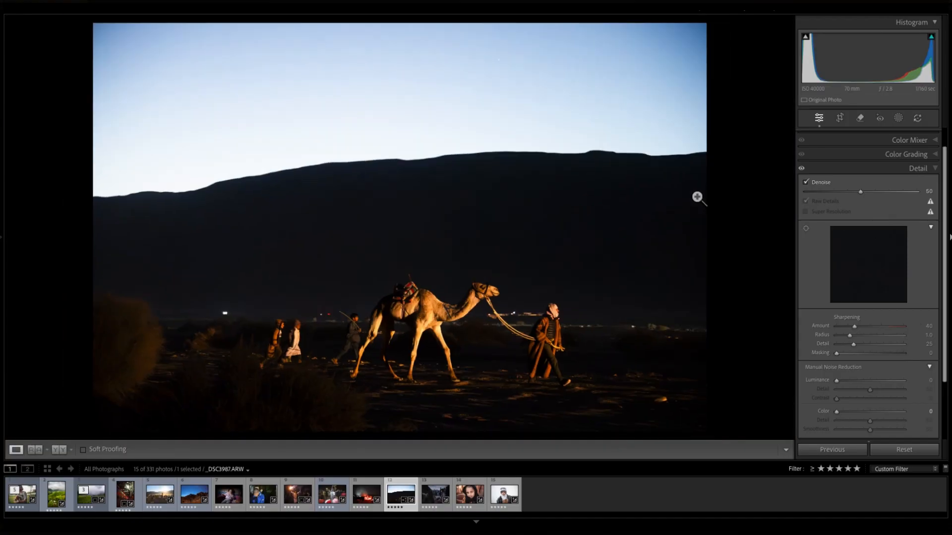
- Set the Denoise amount to 40 while viewing the camel and handler at high magnification
left_click(551, 279)
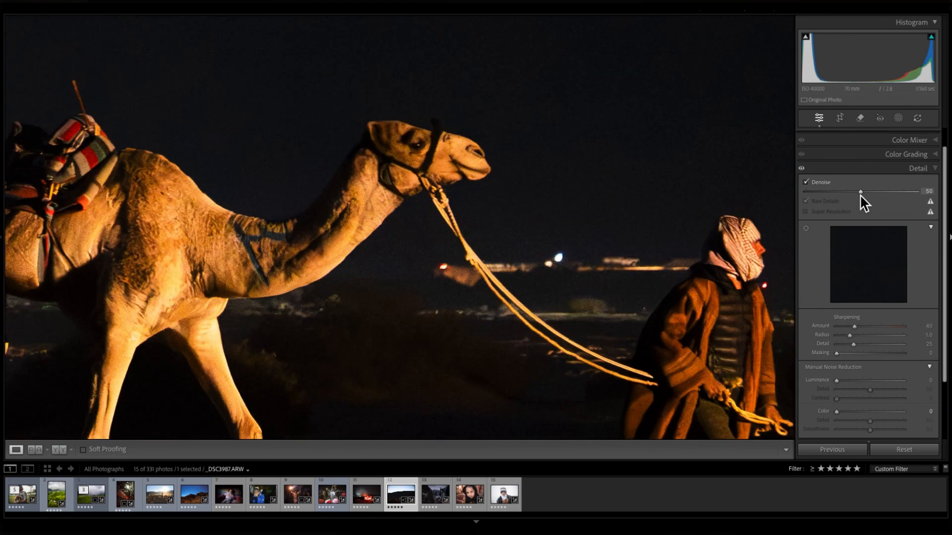
left_click_drag(860, 196, 849, 186)
left_click(434, 228)
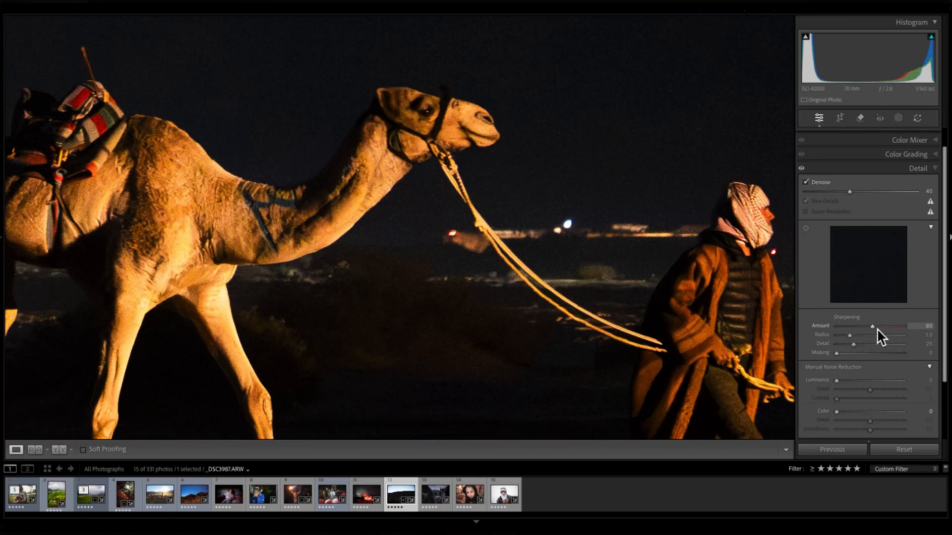
- Set the camel photo's sharpening Amount to 80, Radius to 1.4, Detail to 40 and Masking to 64
left_click(873, 327)
left_click(610, 255)
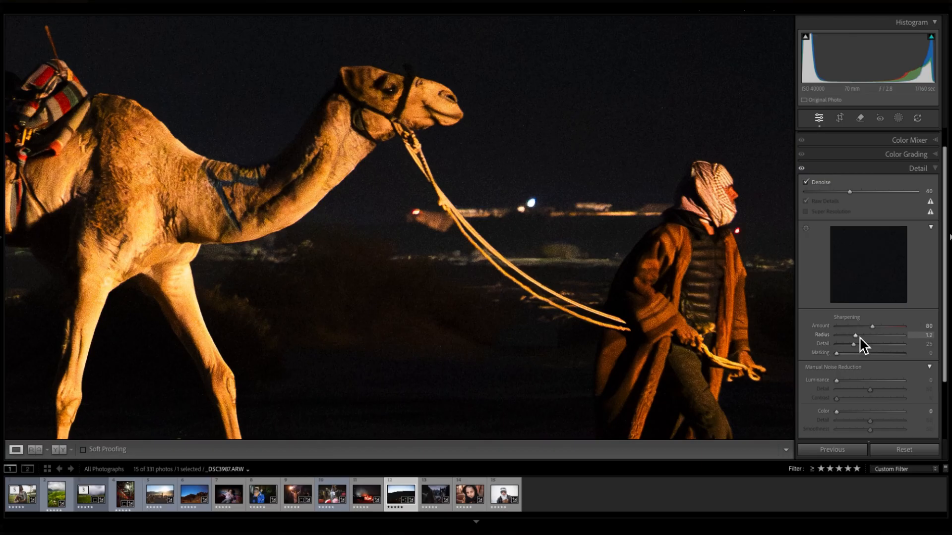
left_click(864, 344)
left_click(499, 270)
left_click_drag(838, 353, 885, 355)
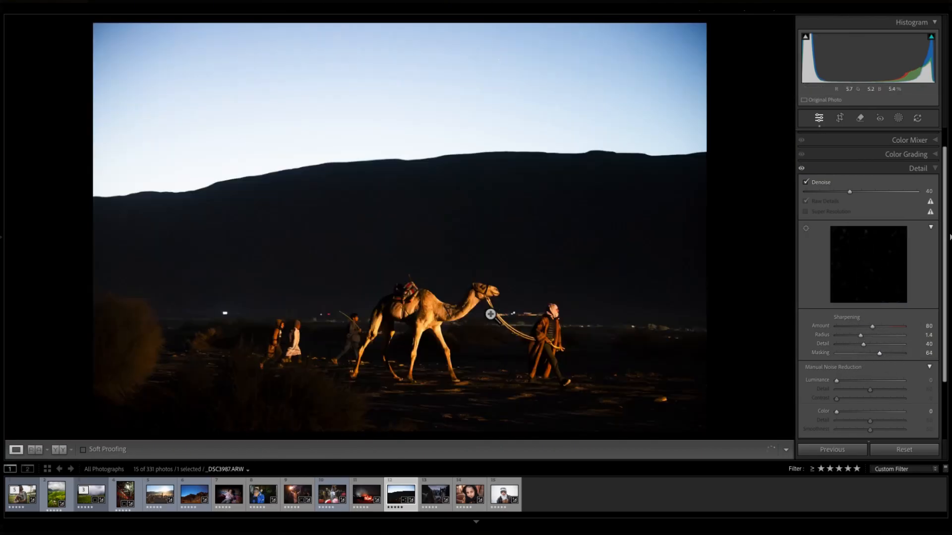
- Compare the camel and its handler at high magnification with the Detail adjustments off and on
left_click(487, 310)
left_click(481, 315)
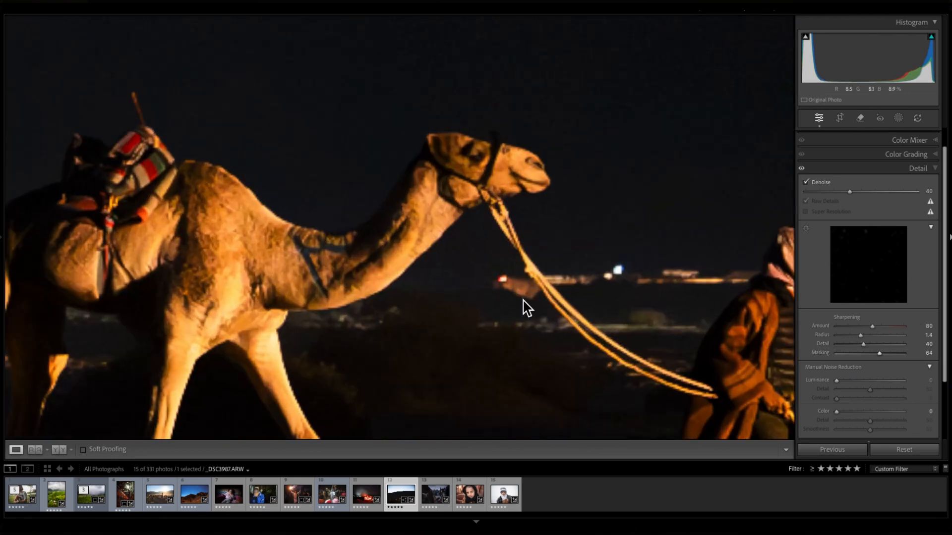
left_click(801, 168)
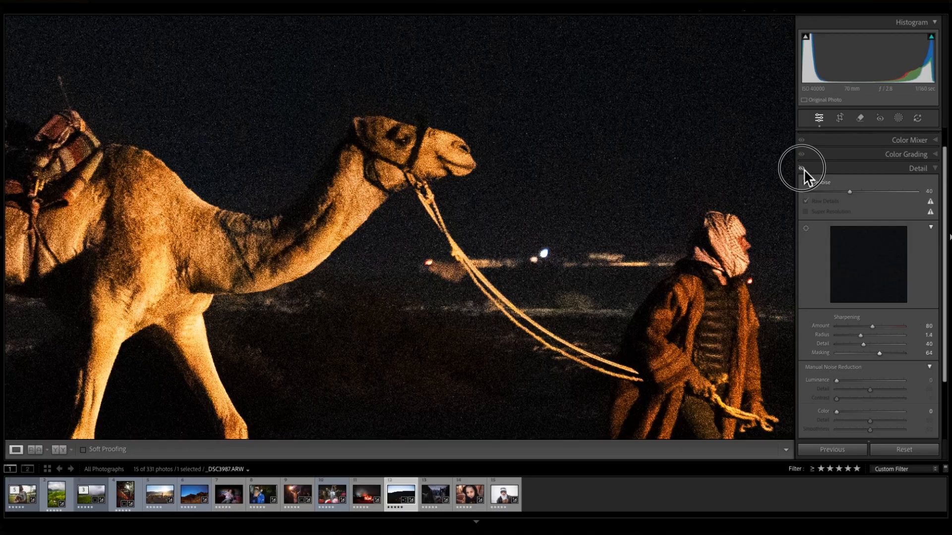
left_click(801, 168)
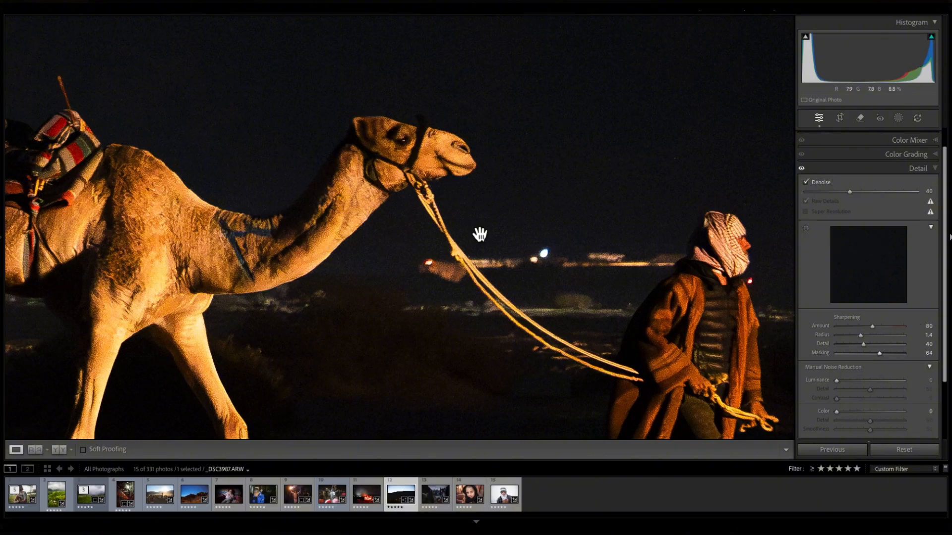
- Create a virtual copy of the AI-denoised camel photo and turn off Denoise on the original
left_click_drag(375, 227, 660, 228)
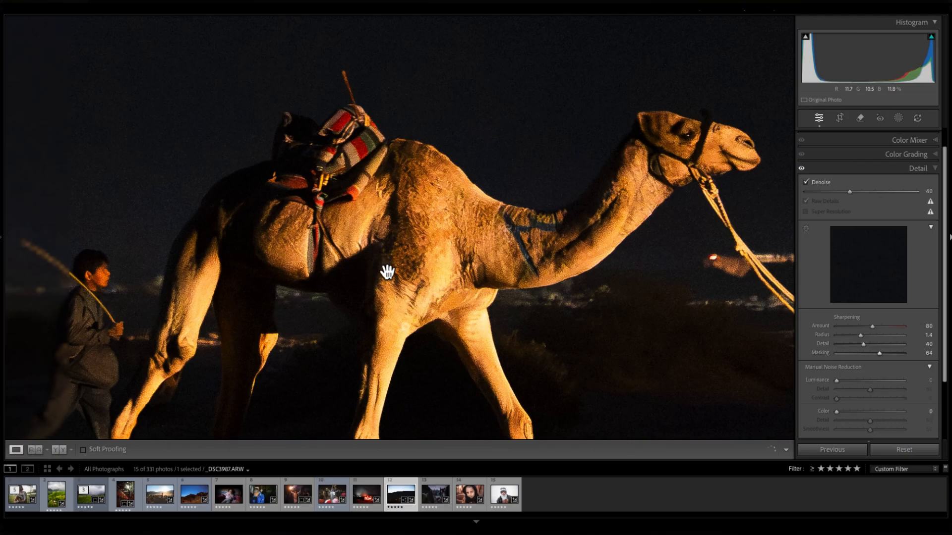
left_click(387, 272)
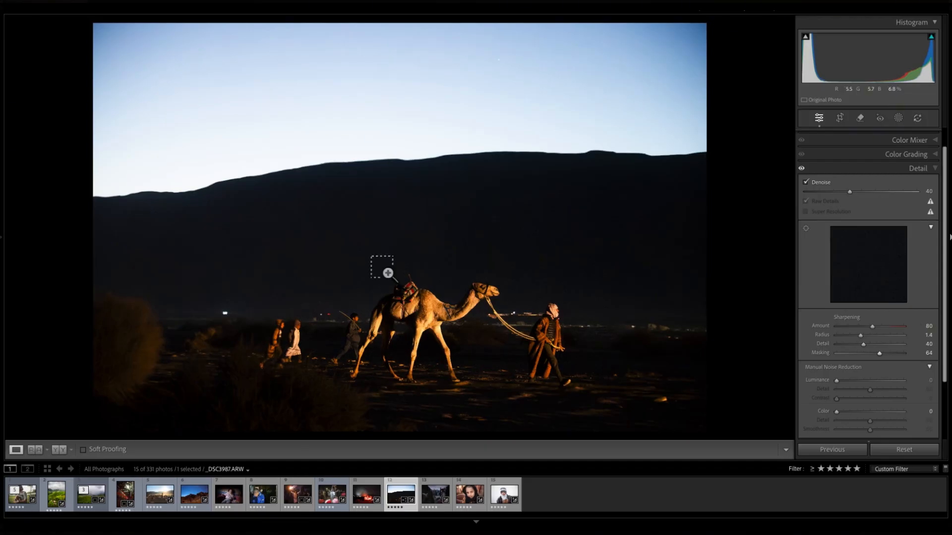
key("ctrl+apostrophe")
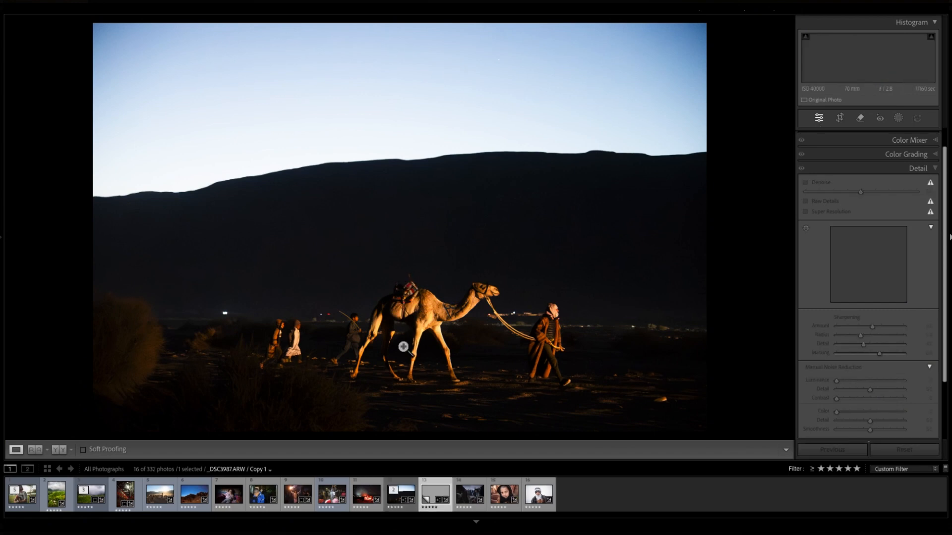
left_click(405, 490)
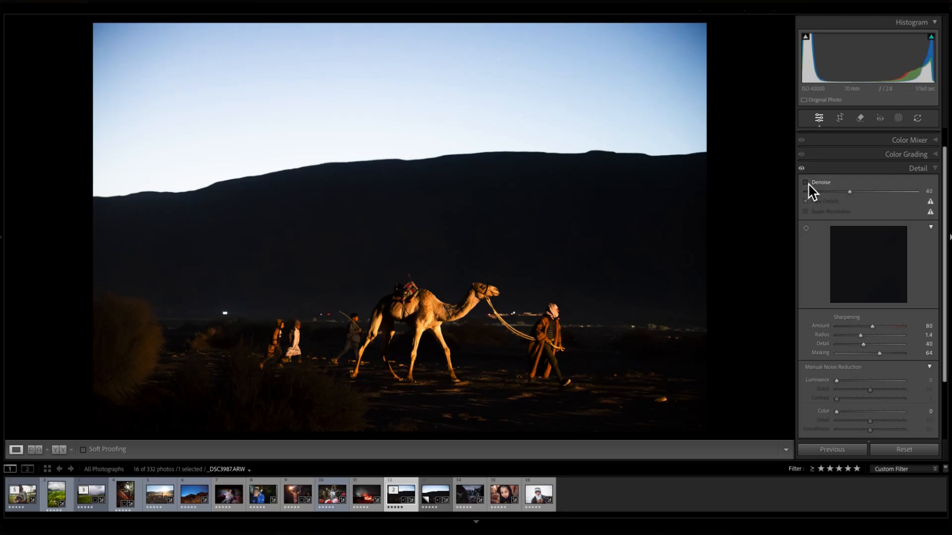
left_click(805, 183)
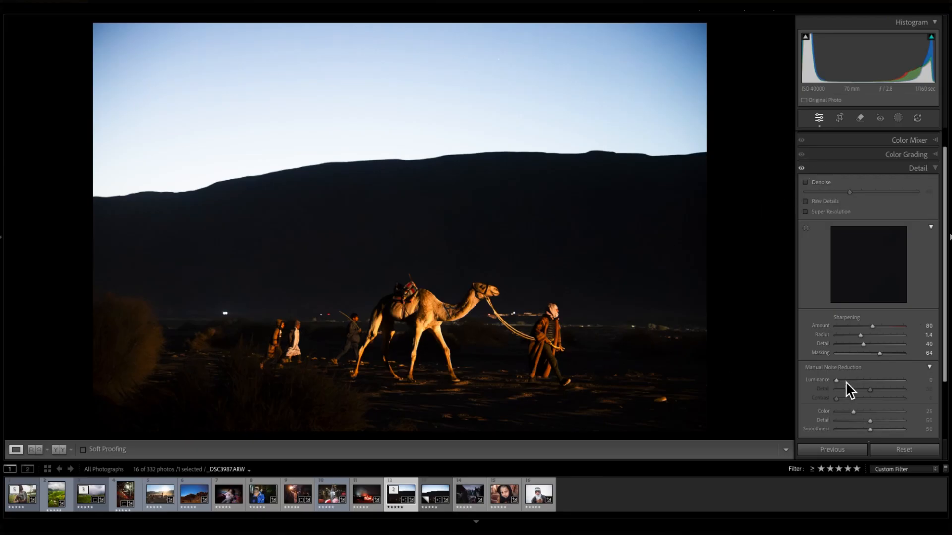
- Set the original's manual noise reduction to Luminance 30, Detail 63 and Contrast 10, and Color 44, Detail 60 and Smoothness 56
left_click(488, 327)
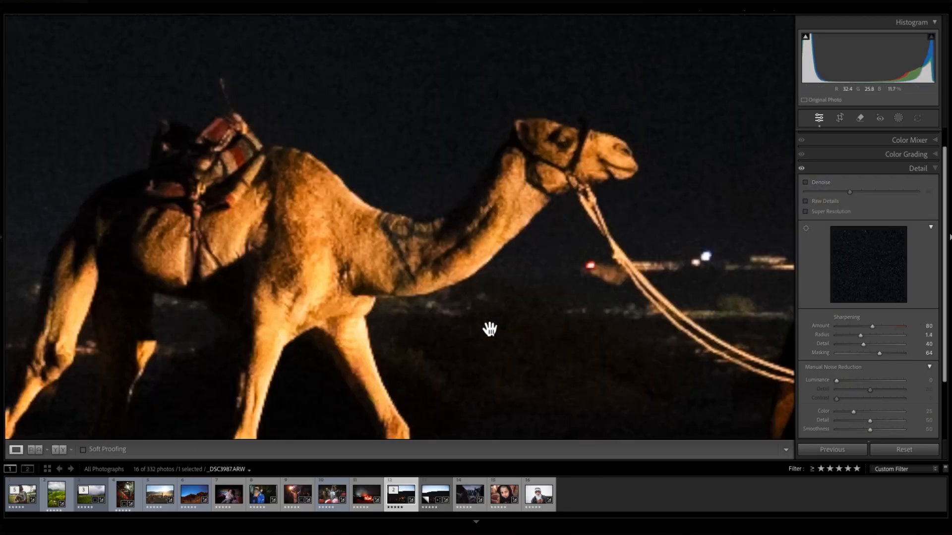
left_click_drag(511, 253, 412, 335)
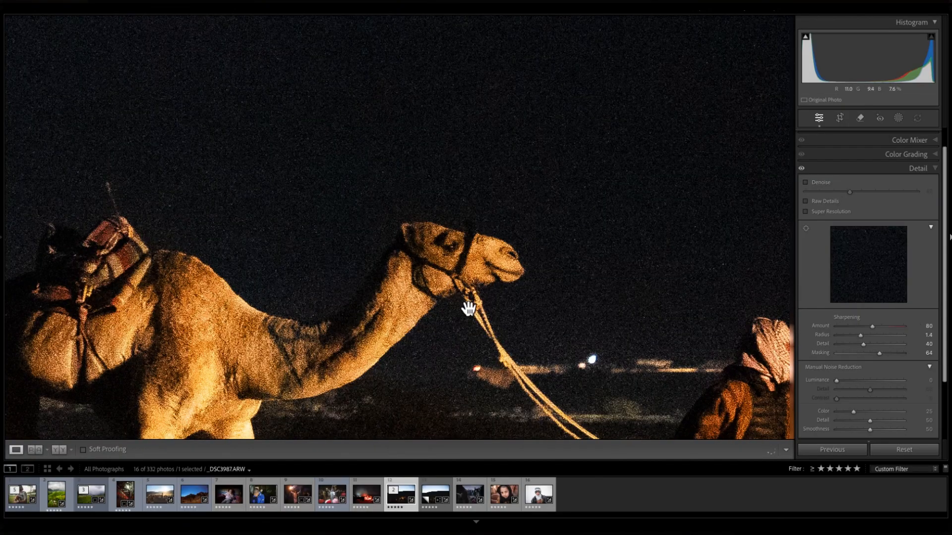
left_click(477, 266)
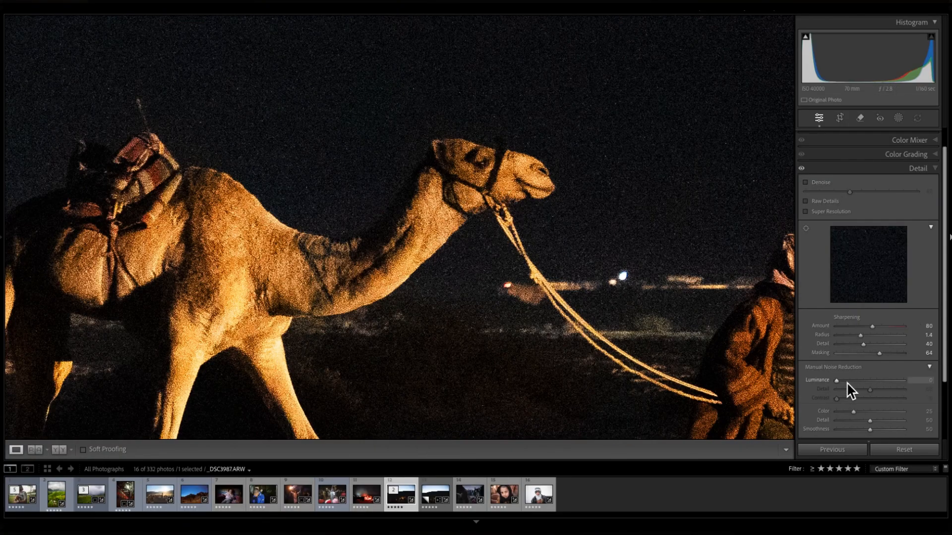
mouse_move(846, 382)
left_mouse_down()
mouse_move(865, 397)
mouse_move(852, 382)
left_mouse_up()
left_click_drag(870, 390, 878, 391)
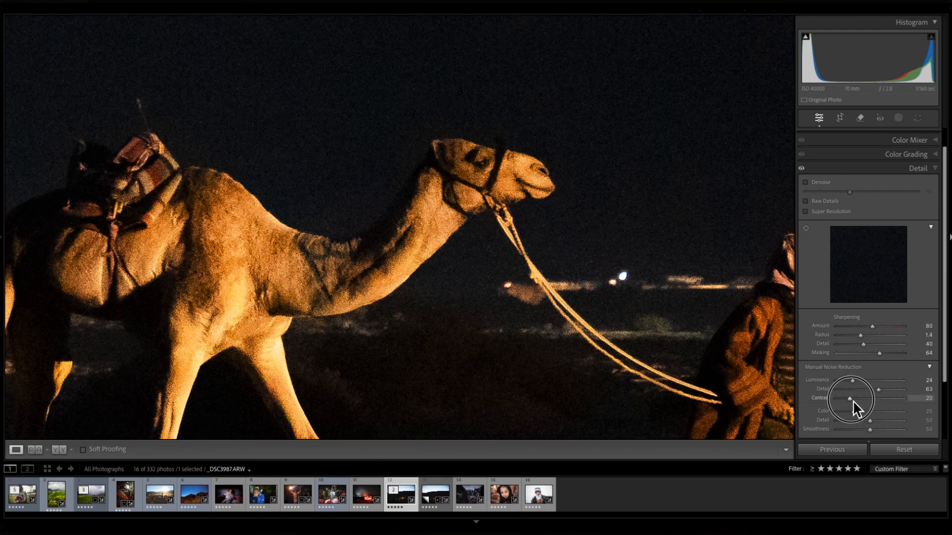
left_click_drag(850, 400, 846, 400)
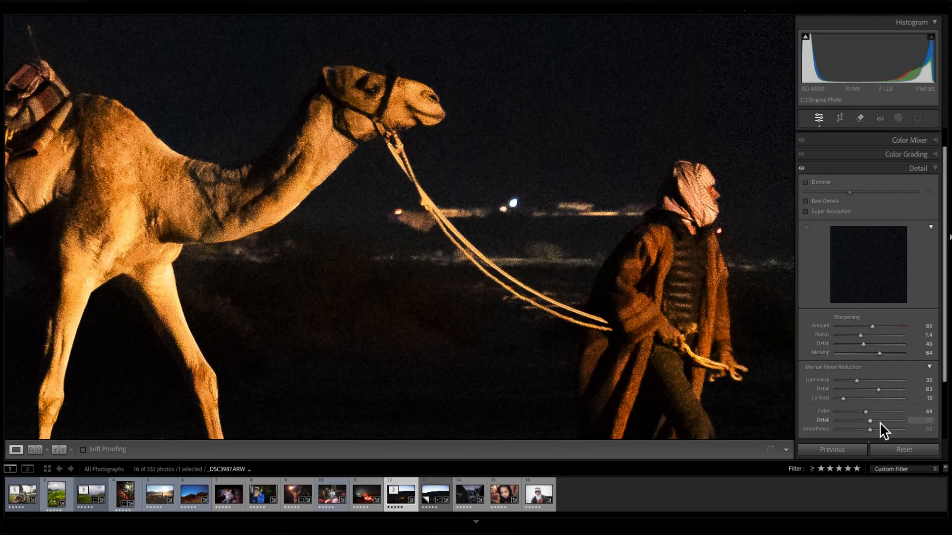
left_click_drag(879, 422, 874, 429)
left_click(353, 415)
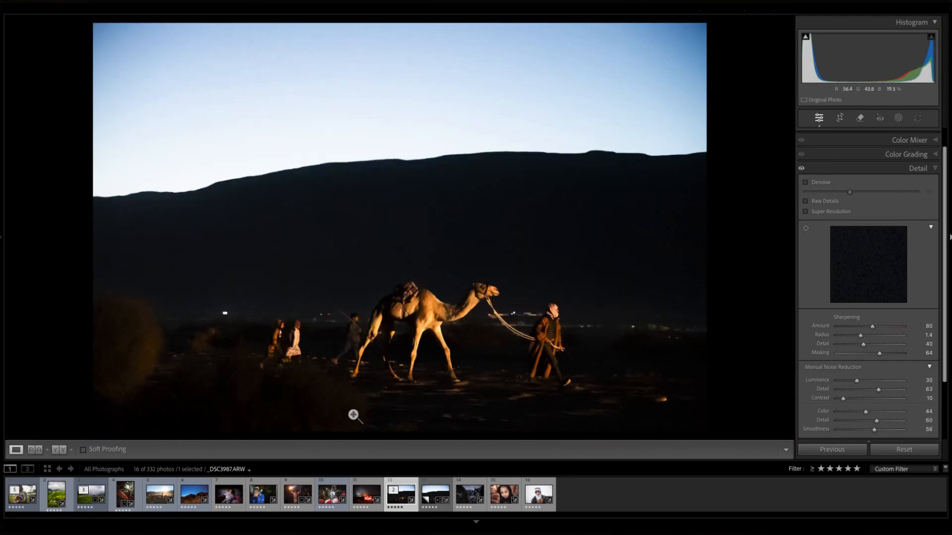
- Show the denoised copy beside the original in Reference view and set luminance noise reduction to 53, Detail 70, Contrast 31 and color Detail 55
left_click(34, 450)
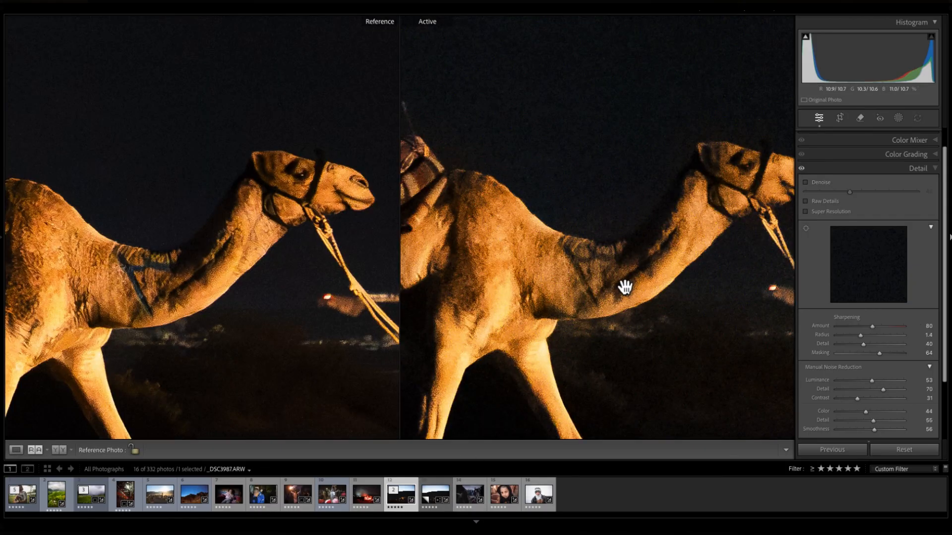
left_click(625, 289)
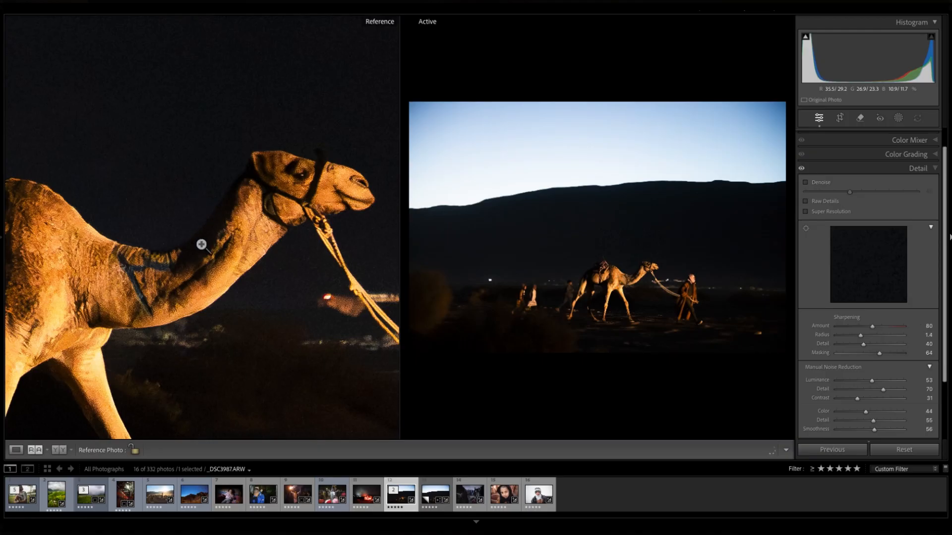
left_click(236, 285)
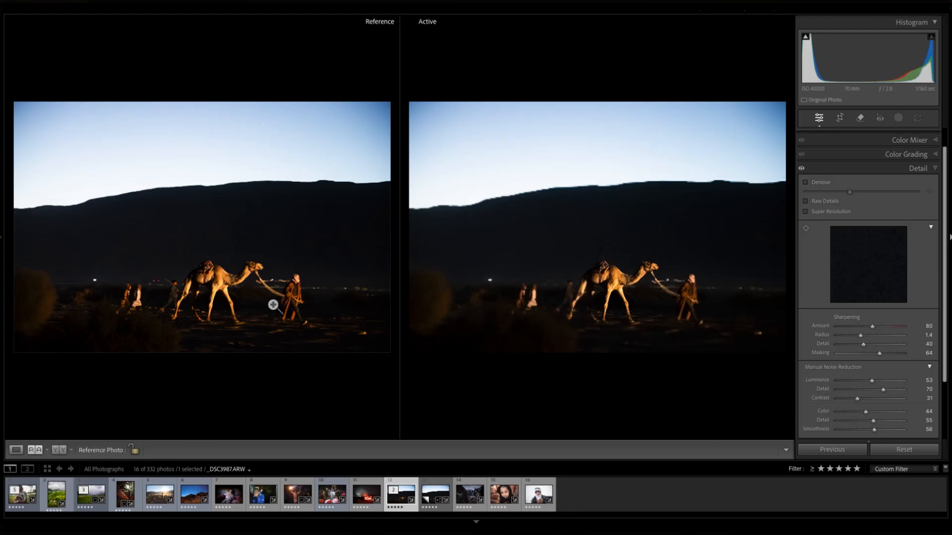
- Compare the camel's body, neck and saddle up close in the AI-denoised reference and the manually noise-reduced photo
left_click(264, 298)
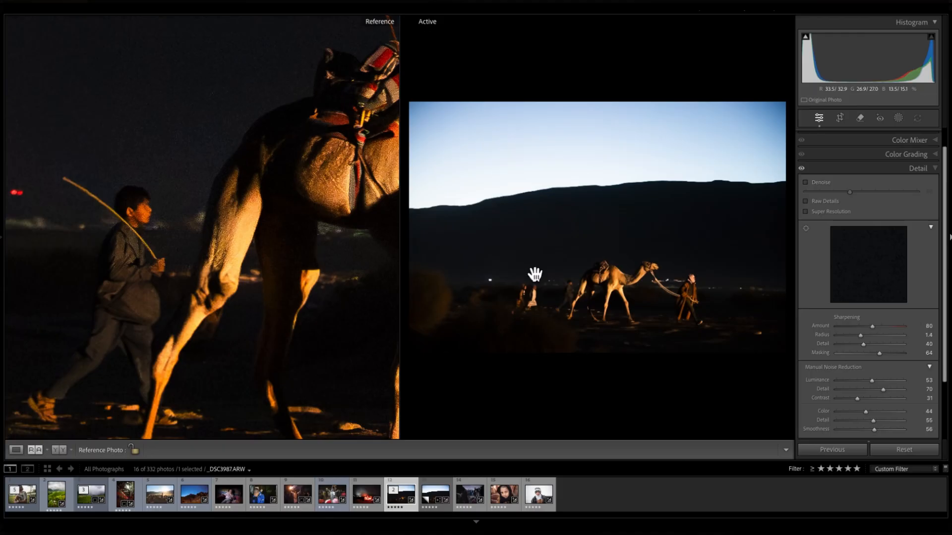
scroll(375, 223, "right", 3)
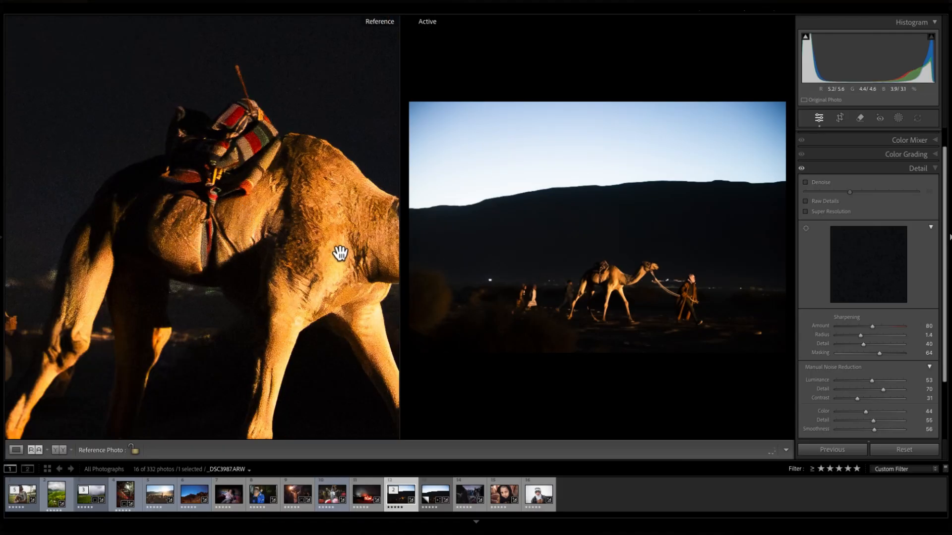
left_click(625, 287)
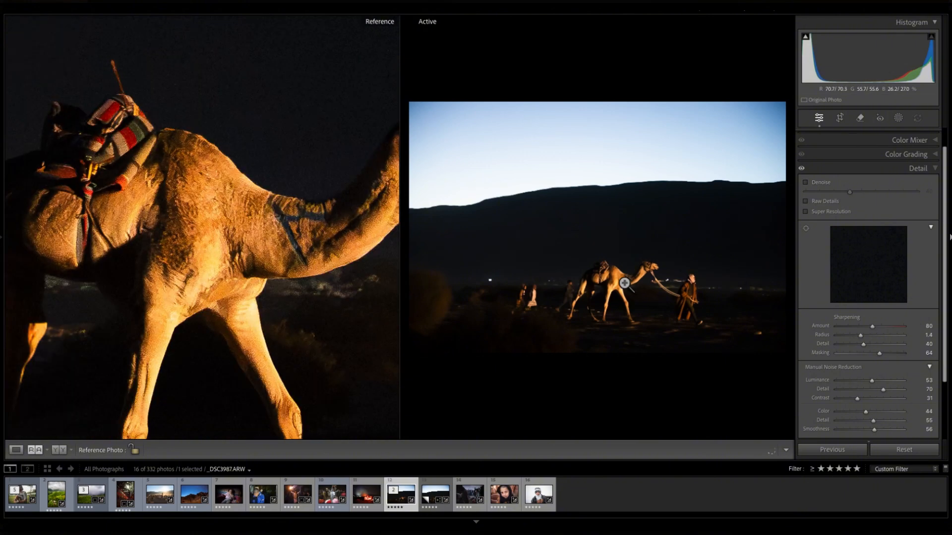
left_click(612, 284)
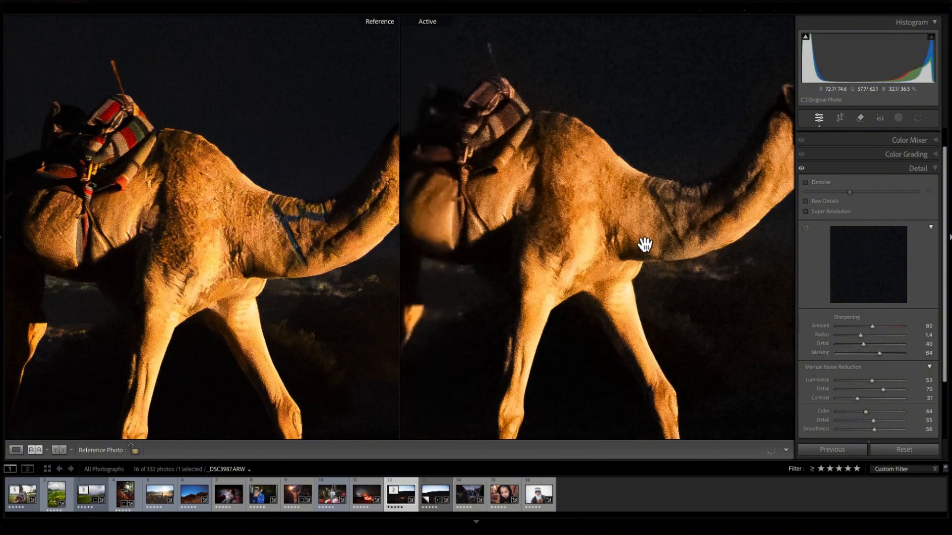
scroll(647, 243, "right", 5)
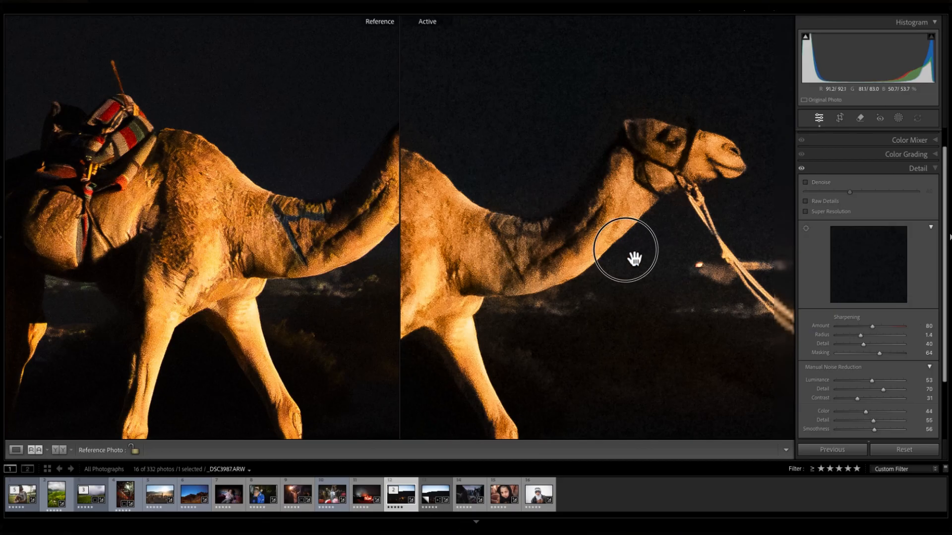
scroll(637, 260, "left", 10)
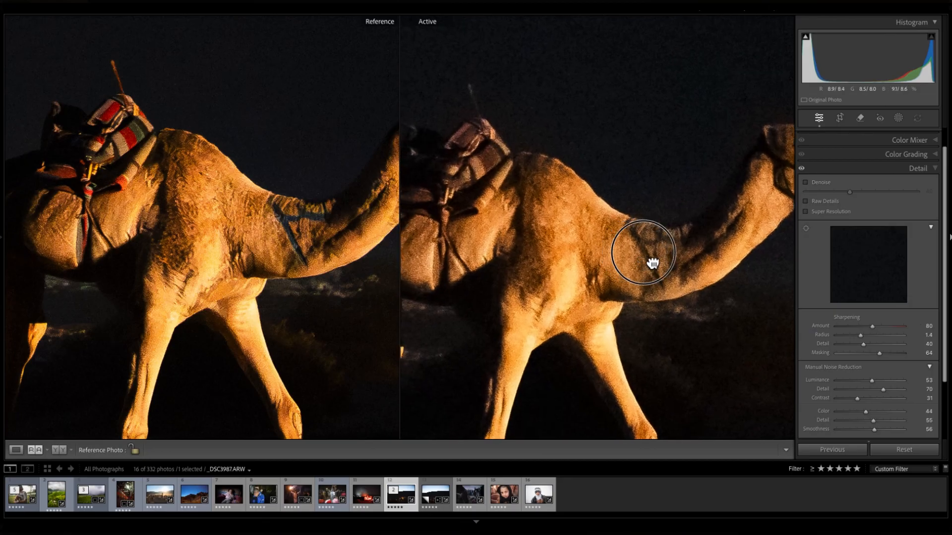
scroll(654, 260, "left", 5)
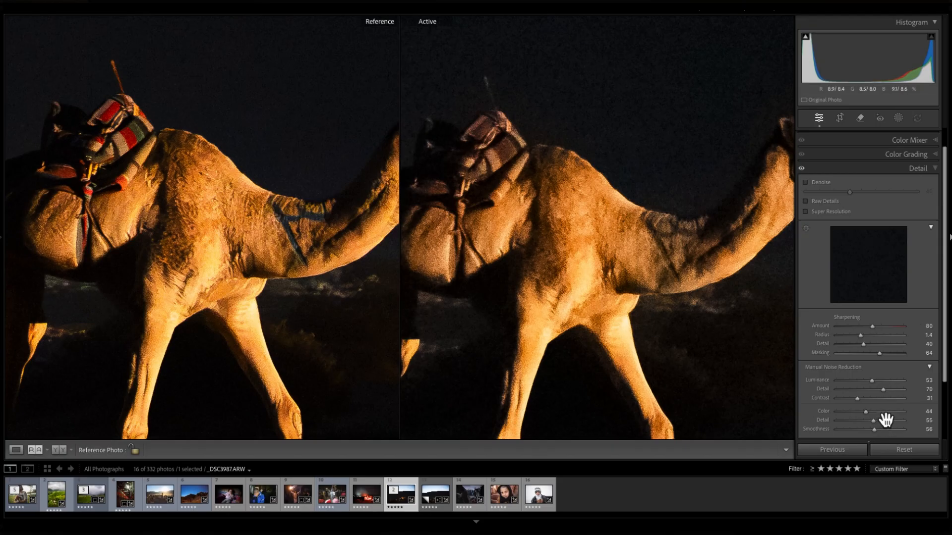
- Set the active photo's Color noise reduction to 31 and compare the handler with the Detail adjustments off and on
left_click_drag(882, 419, 866, 420)
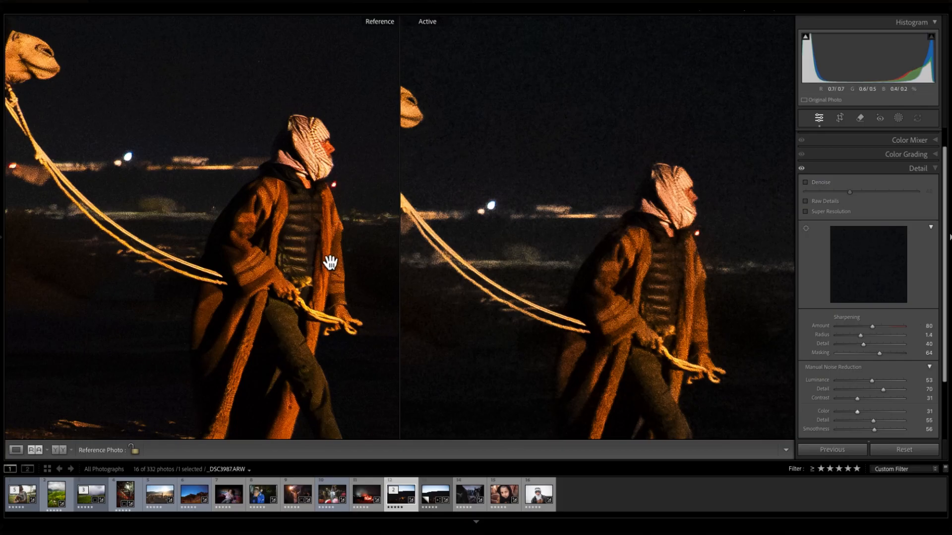
left_click(802, 169)
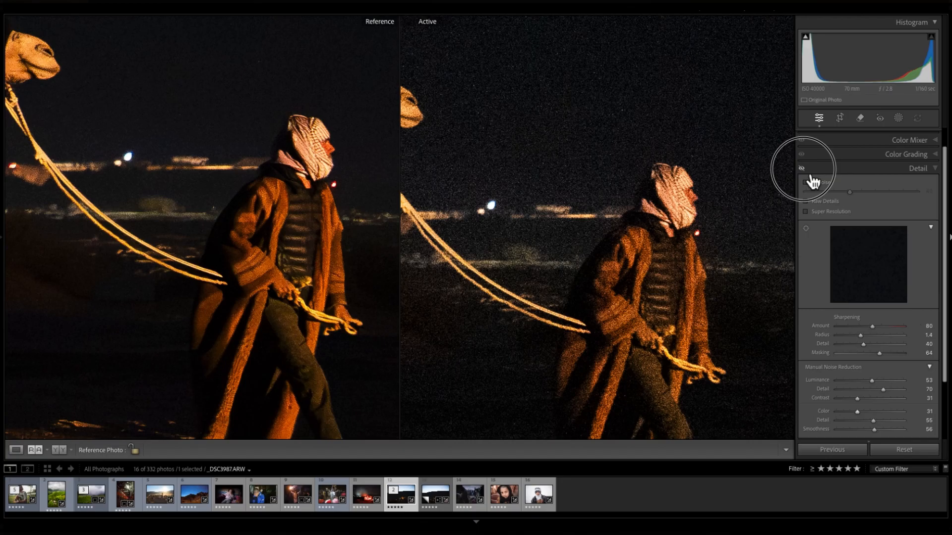
left_click(802, 169)
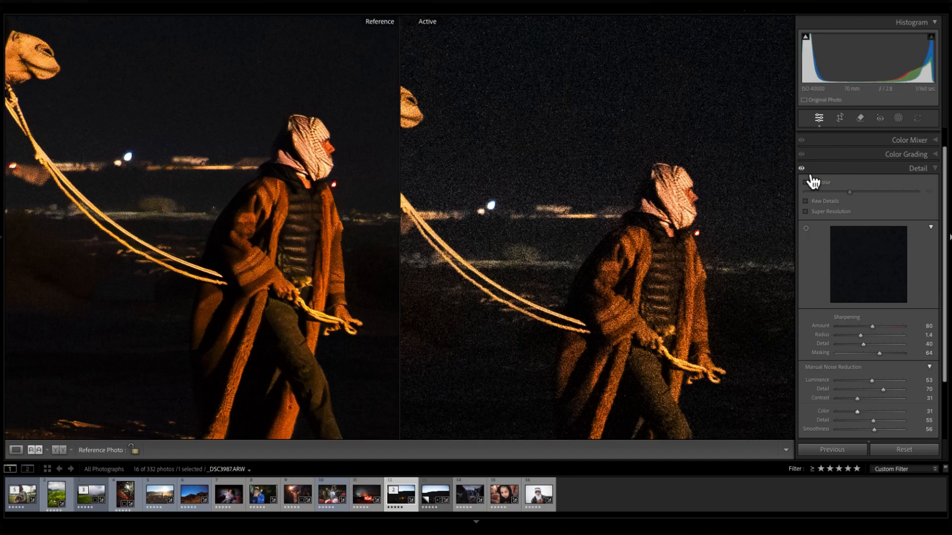